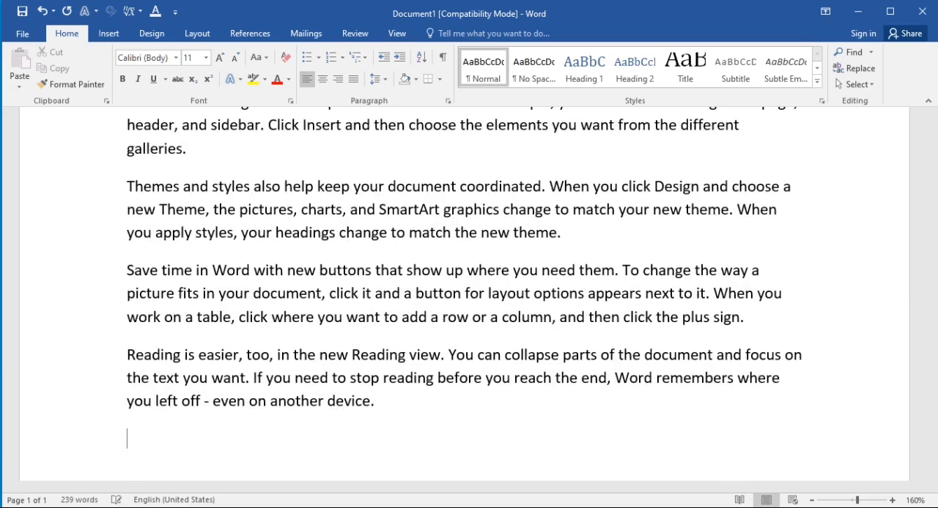
Examine the available margin presets and look over the document page with its current margins from top to bottom
ctrl+scroll(366, 370, down, 1)
ctrl+scroll(366, 370, down, 3)
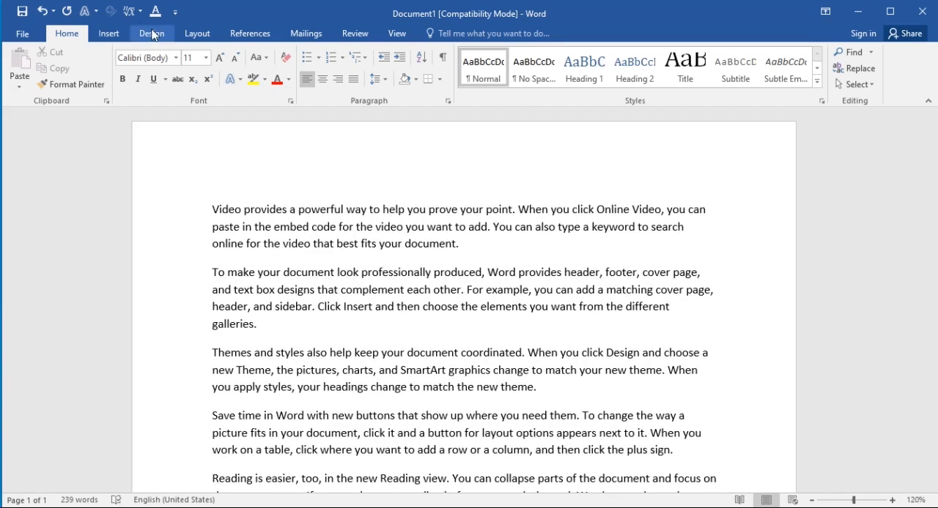
click(195, 35)
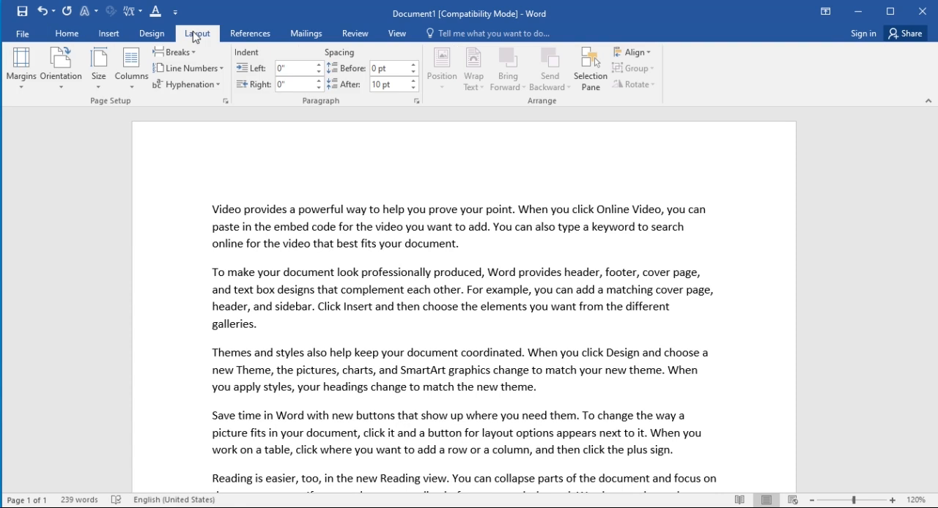
click(26, 83)
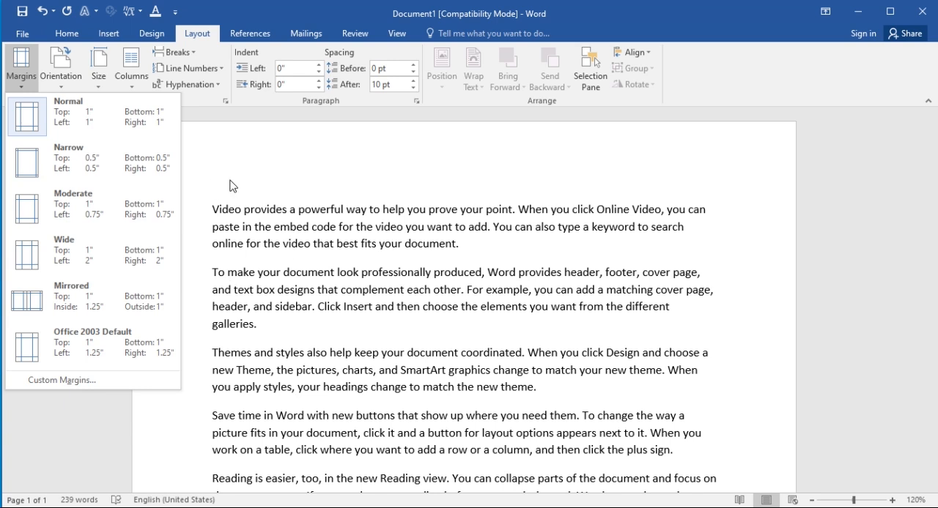
click(207, 174)
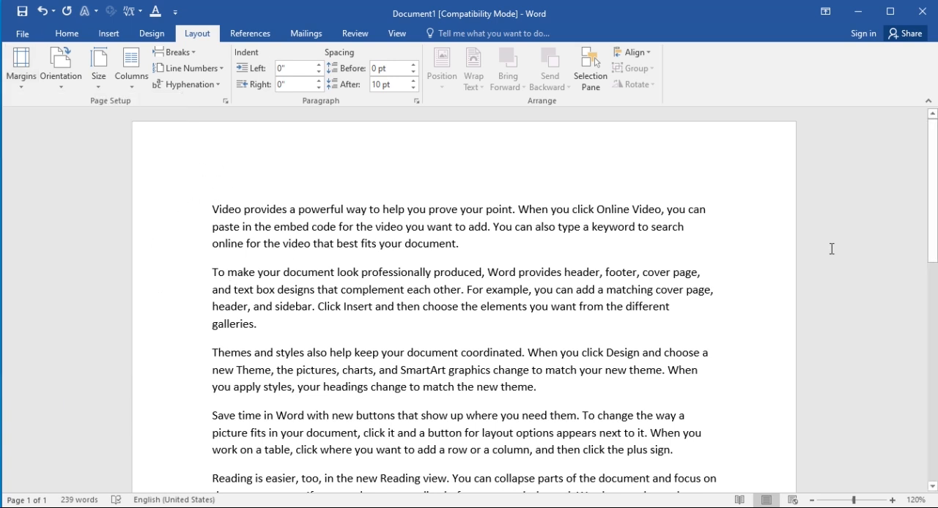
scroll(749, 261, down, 9)
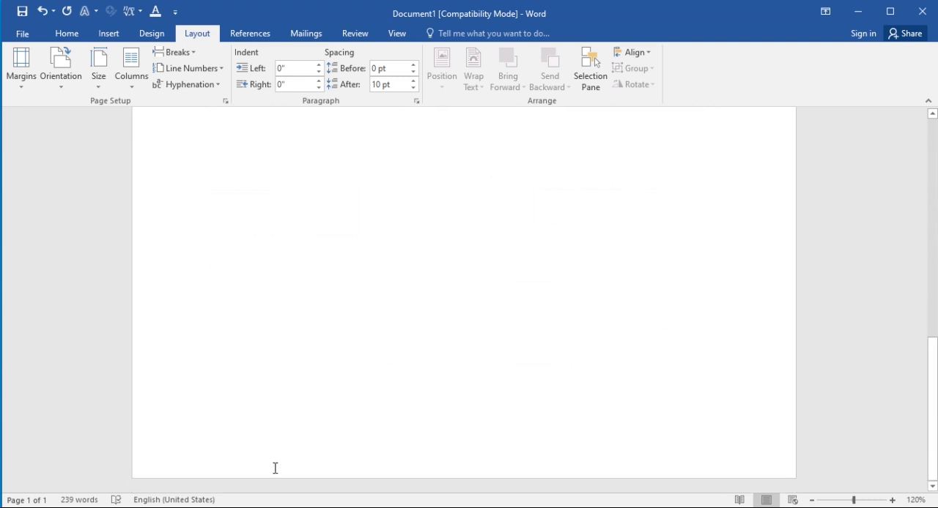
scroll(370, 410, up, 4)
scroll(370, 410, up, 6)
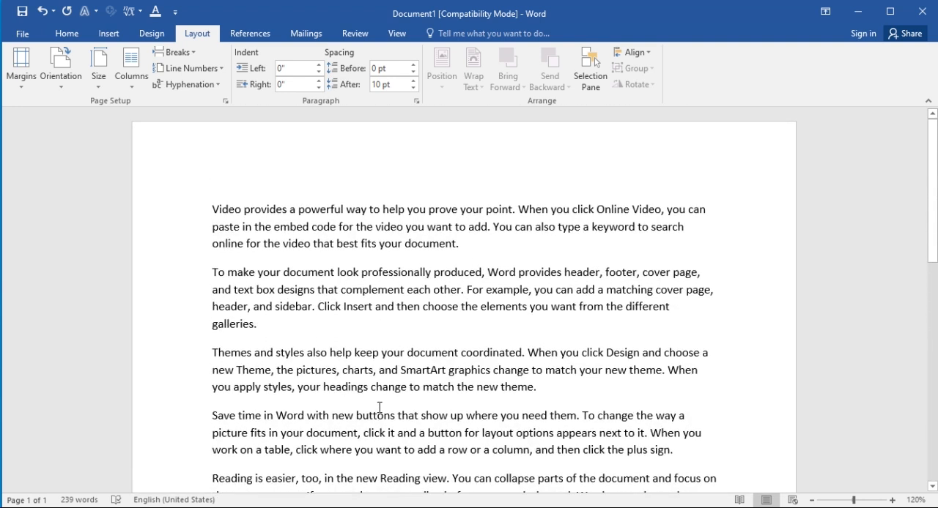
Try the Narrow margin preset on the document, followed by the Moderate preset
click(22, 77)
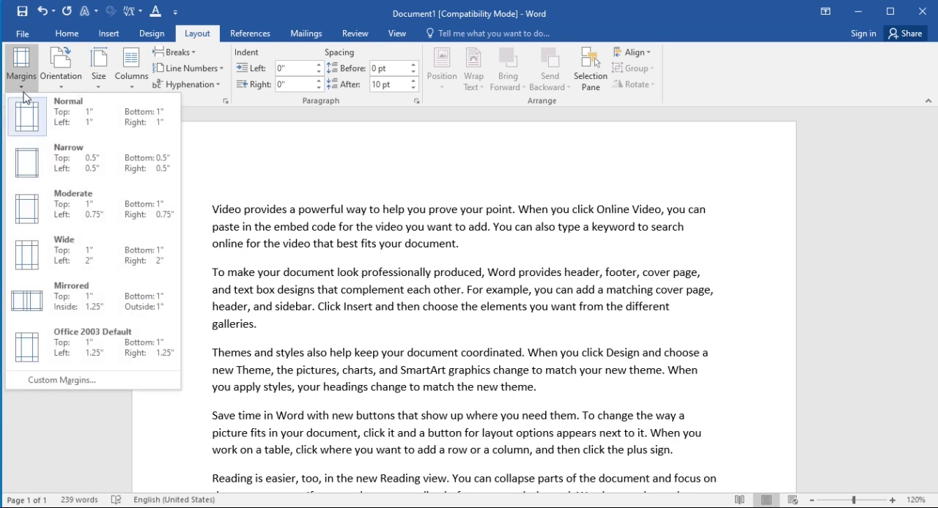
click(86, 171)
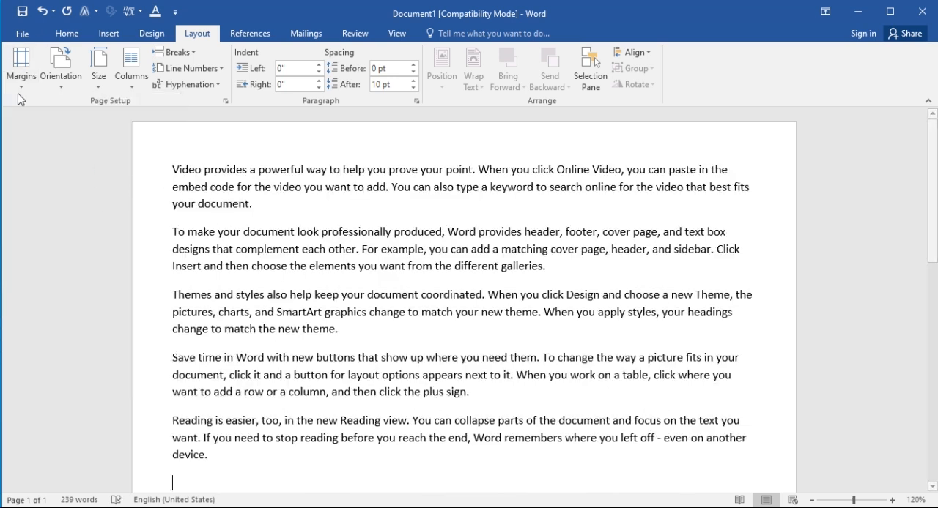
click(21, 77)
click(81, 209)
scroll(313, 325, up, 2)
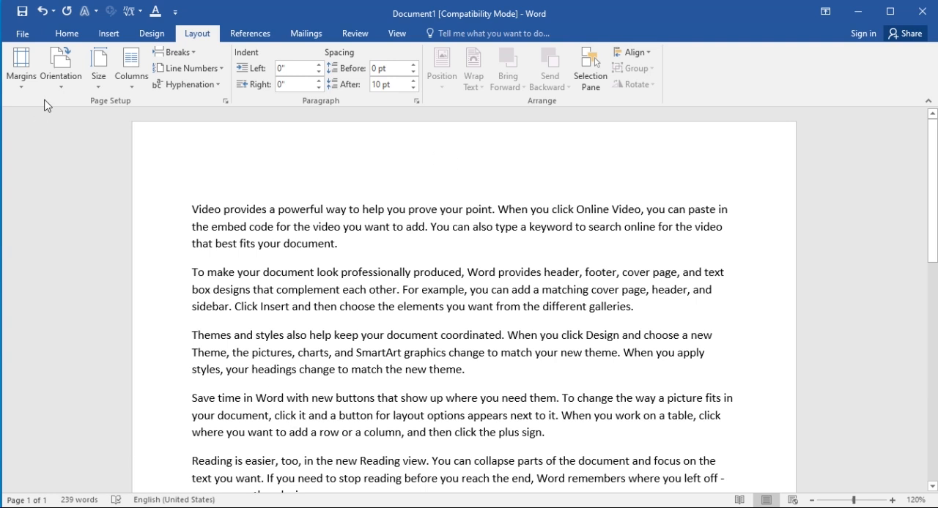
Apply the Wide margin preset, with 2" left and right margins, to the document
click(29, 84)
click(65, 252)
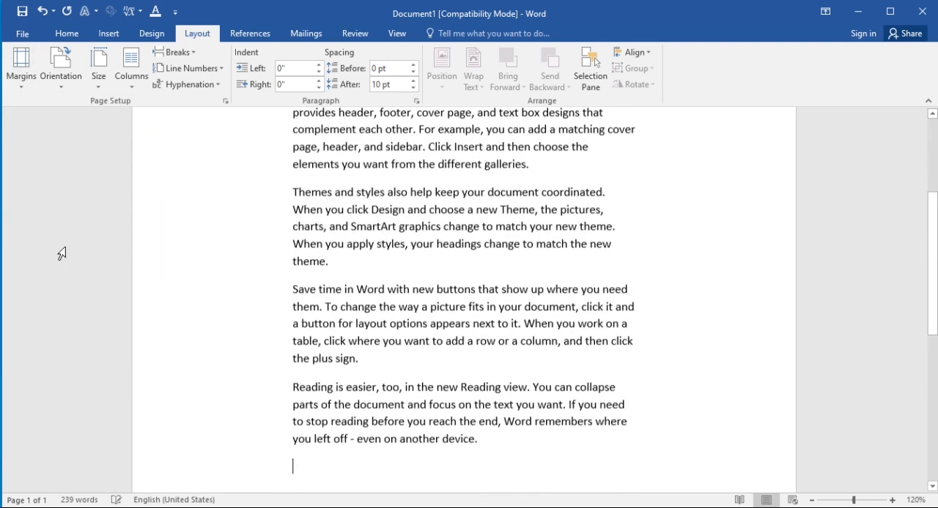
scroll(217, 318, up, 5)
scroll(637, 403, down, 3)
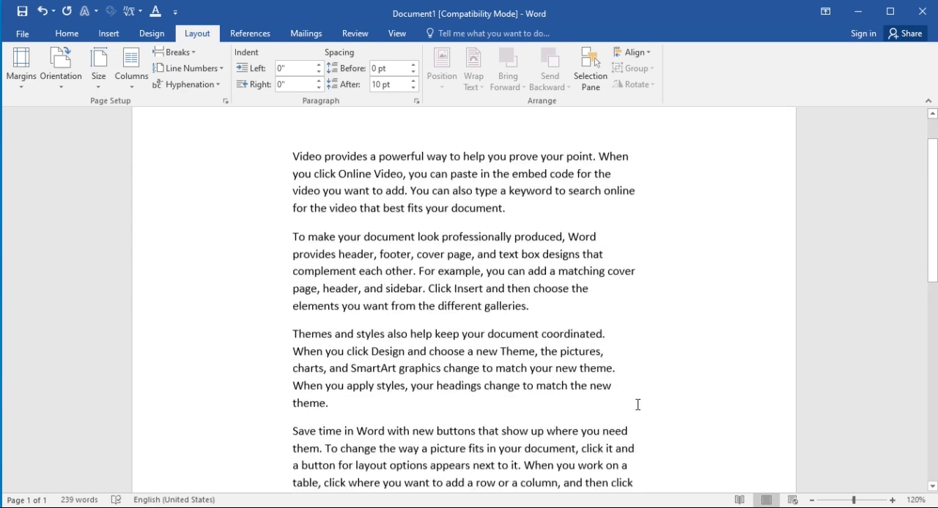
Justify all the paragraphs in the document so the text aligns with both side margins
scroll(259, 206, up, 3)
drag(291, 208, 619, 373)
scroll(649, 372, up, 10)
scroll(648, 372, up, 3)
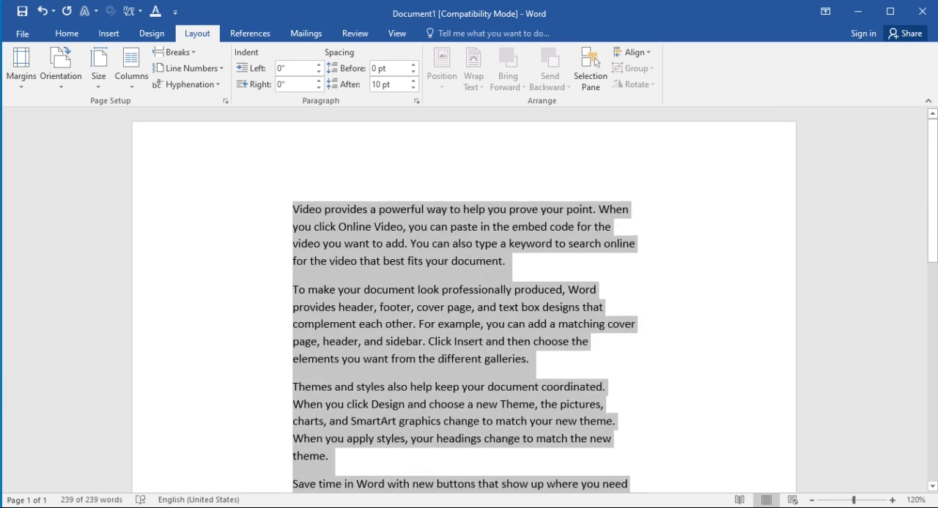
click(67, 33)
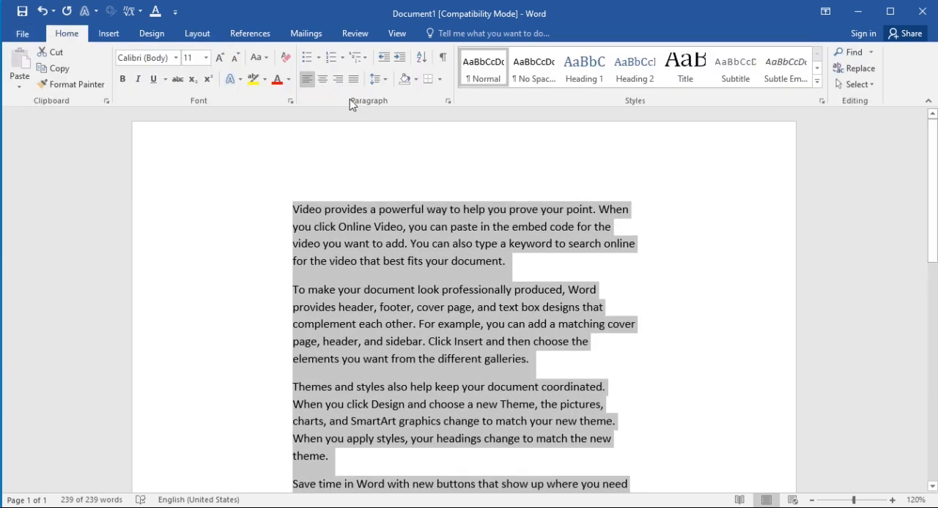
click(353, 79)
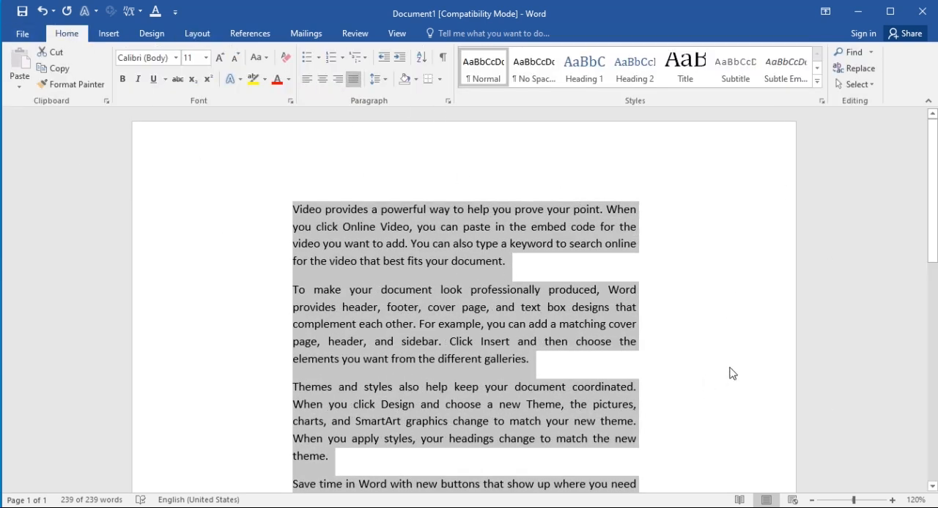
click(688, 344)
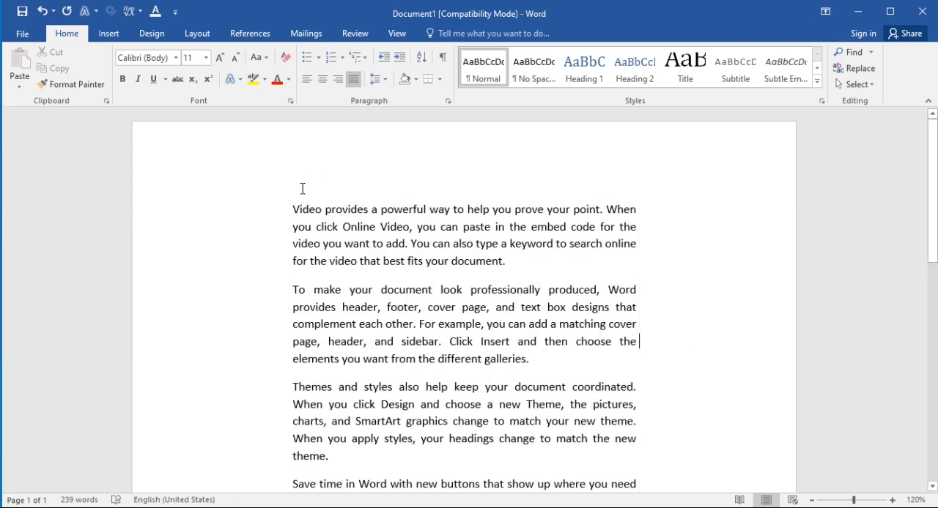
Apply the Office 2003 Default margin preset, with 1.25" left and right margins, to the document
click(196, 35)
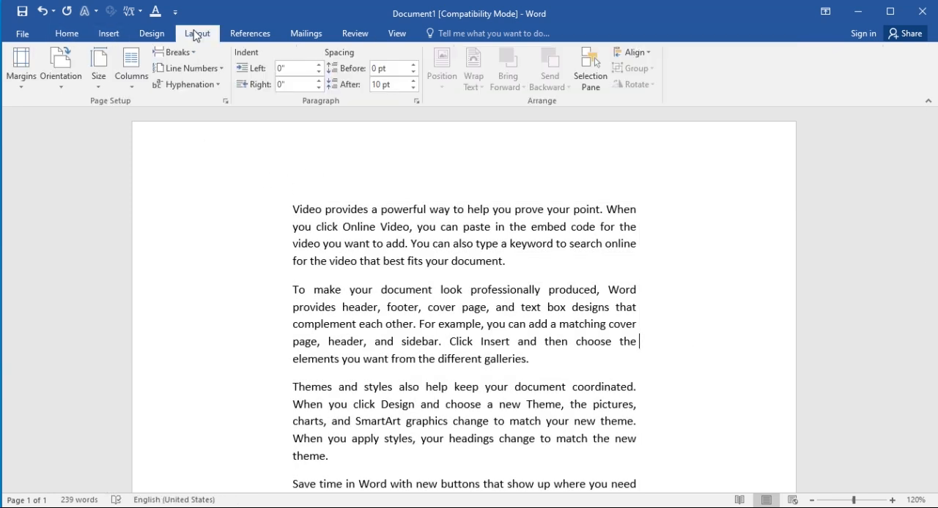
click(16, 78)
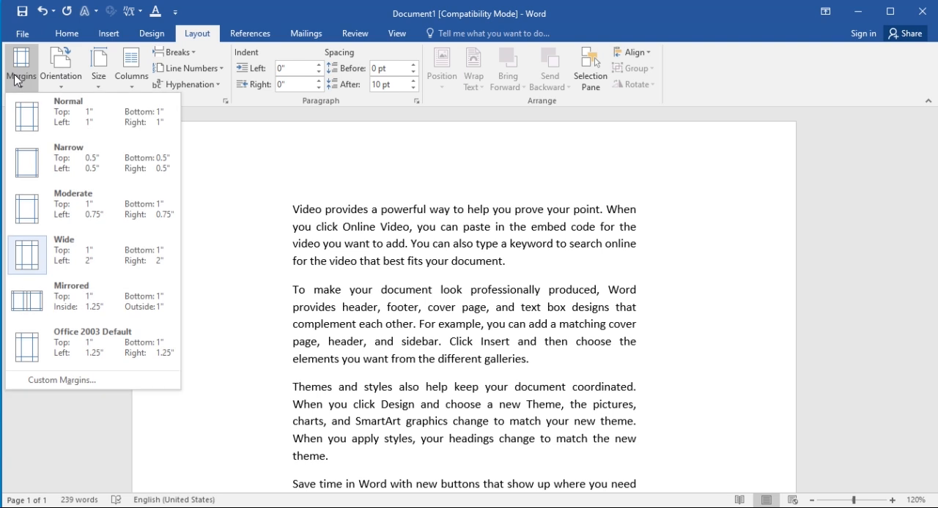
click(395, 200)
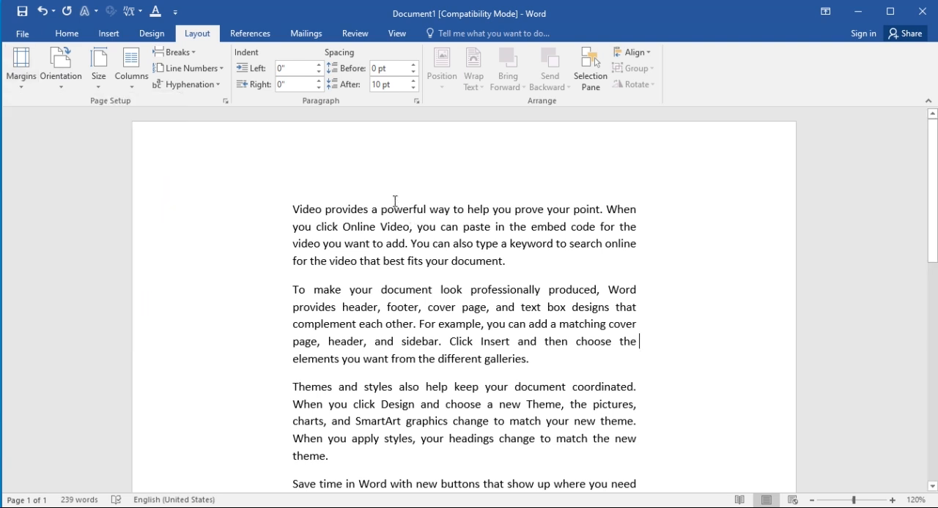
click(13, 79)
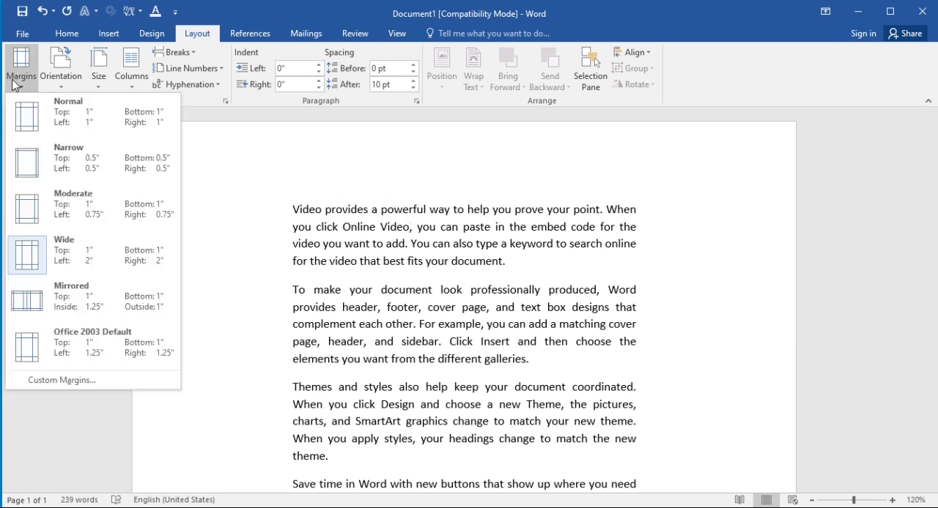
click(112, 346)
Set custom left and right margins of 1" for the whole document
click(30, 60)
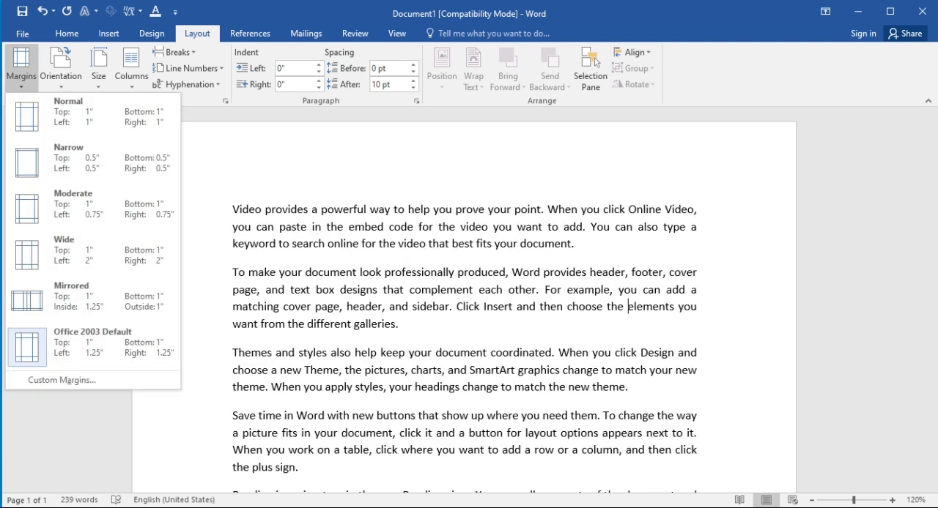
click(86, 377)
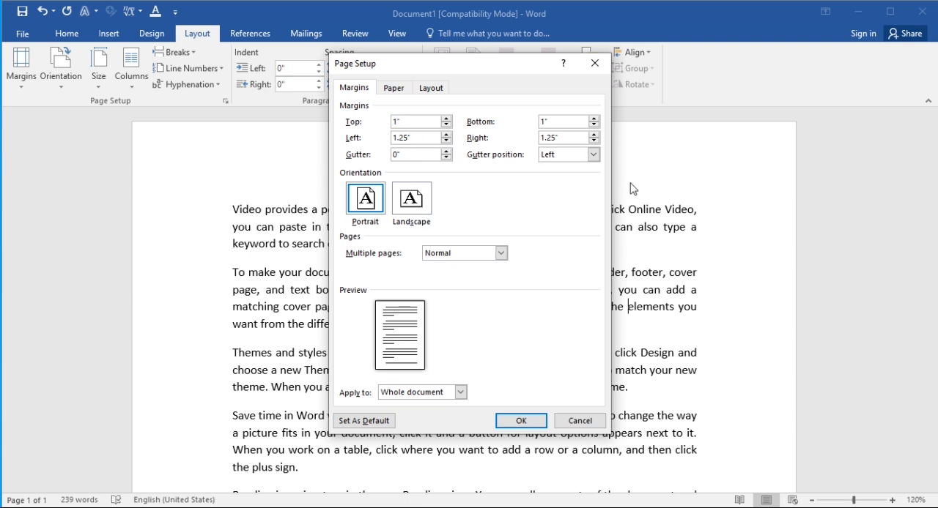
click(559, 138)
key(BackSpace)
key(BackSpace)
key(BackSpace)
click(518, 420)
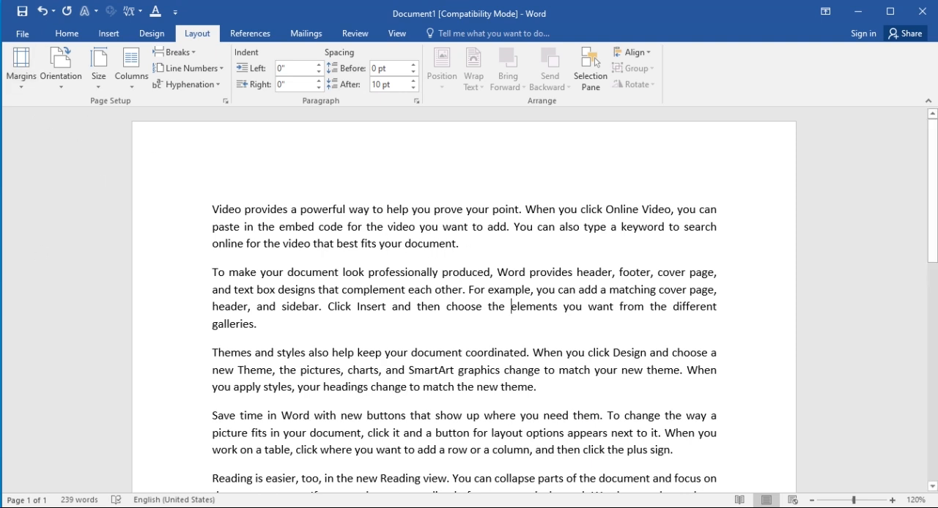
Display the rulers along the document and return to the page layout tools
click(404, 27)
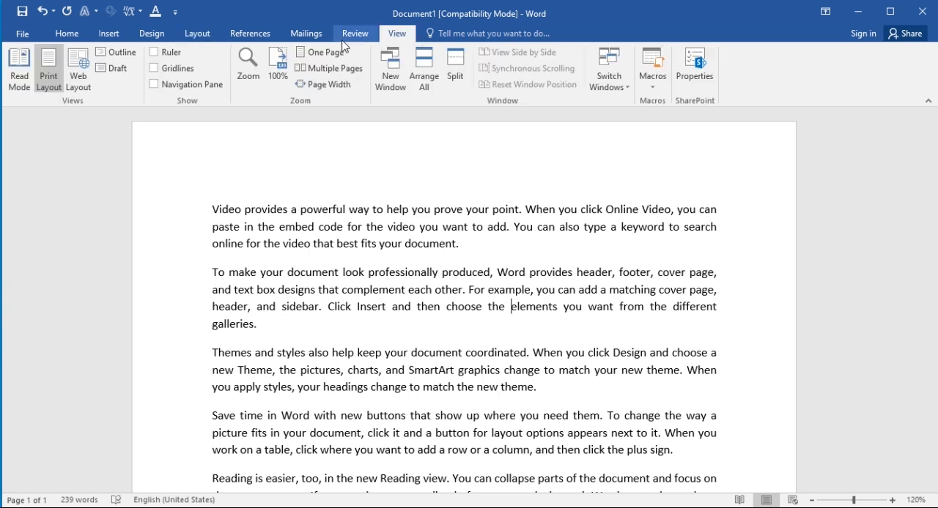
click(154, 53)
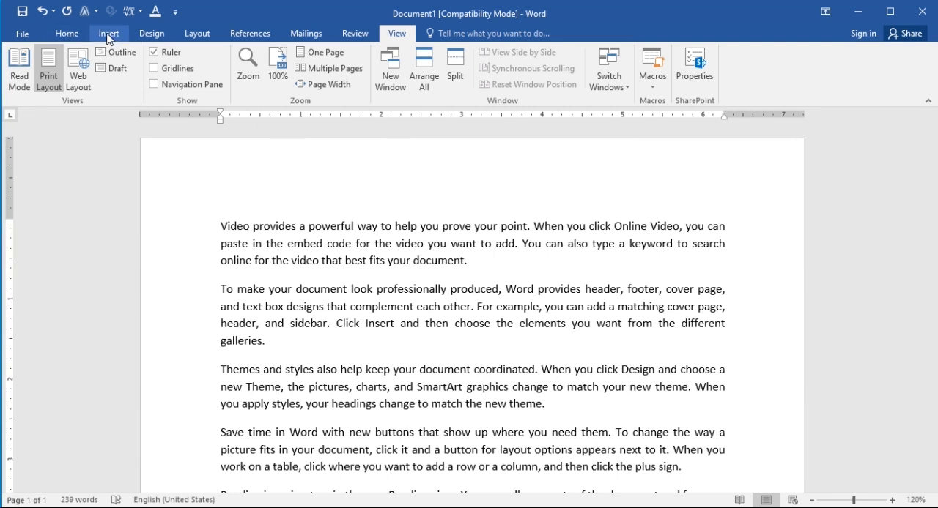
click(198, 34)
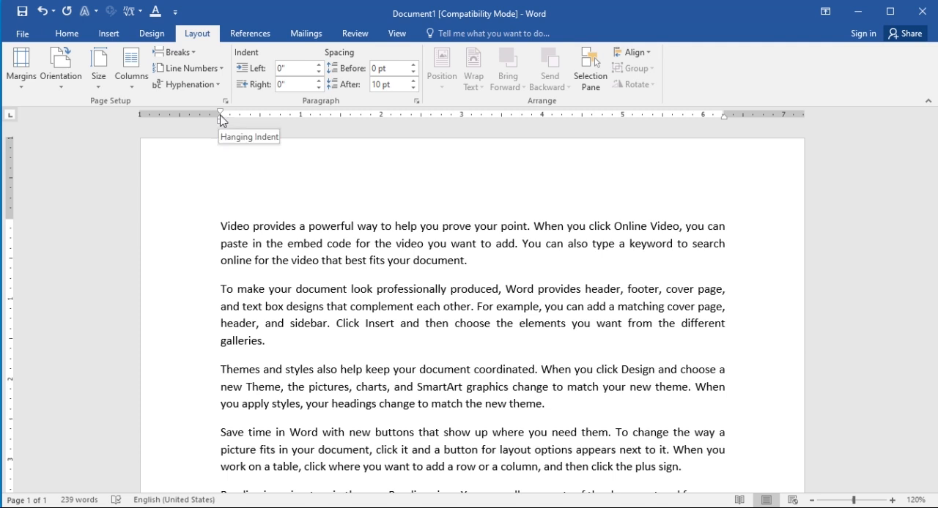
Use the rulers to narrow the left margin to about 0.55" and the top and right margins to about 0.4"
drag(219, 113, 184, 119)
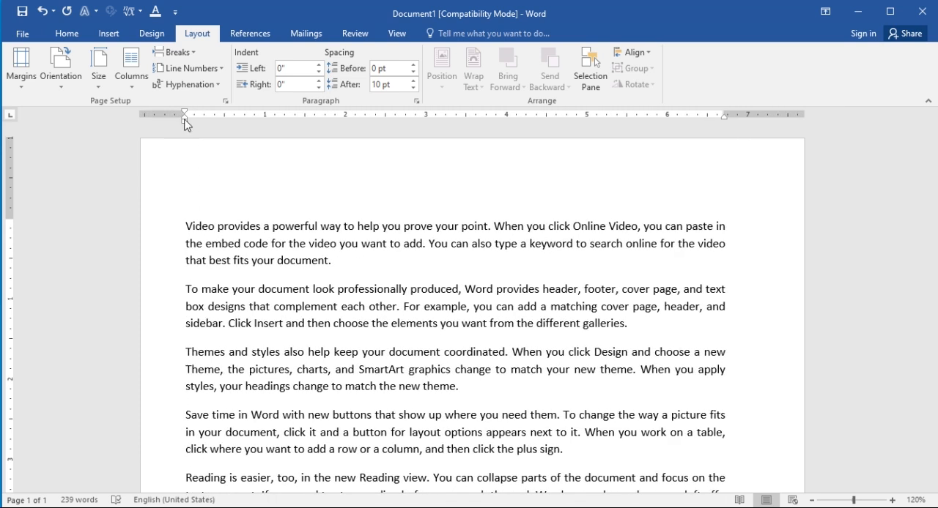
drag(10, 217, 10, 172)
drag(724, 114, 774, 117)
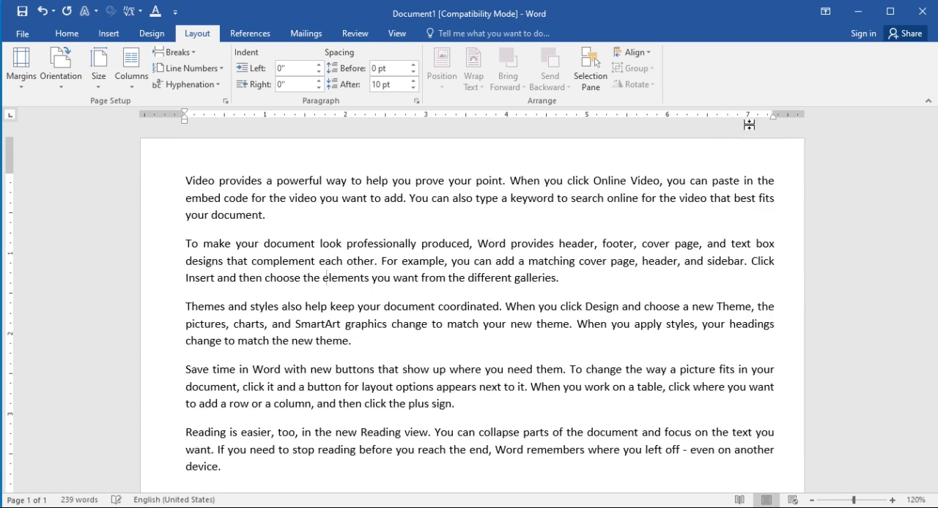
Use the vertical ruler to reduce the page's bottom margin to about 0.6"
scroll(34, 404, down, 10)
scroll(81, 460, down, 2)
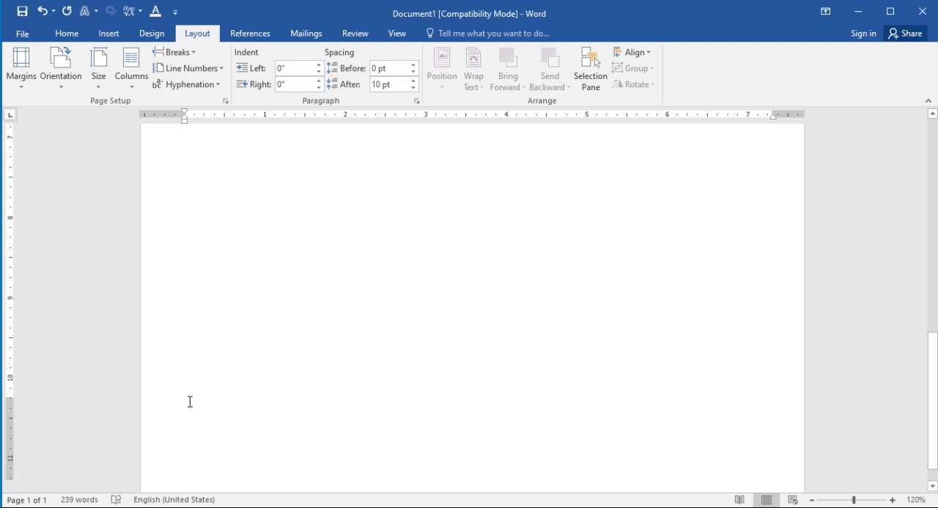
drag(11, 399, 10, 429)
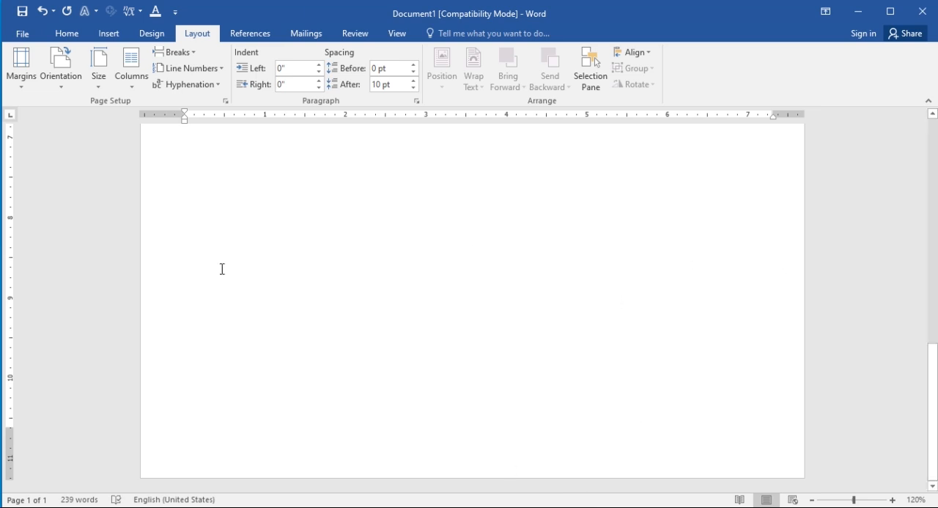
scroll(334, 331, up, 10)
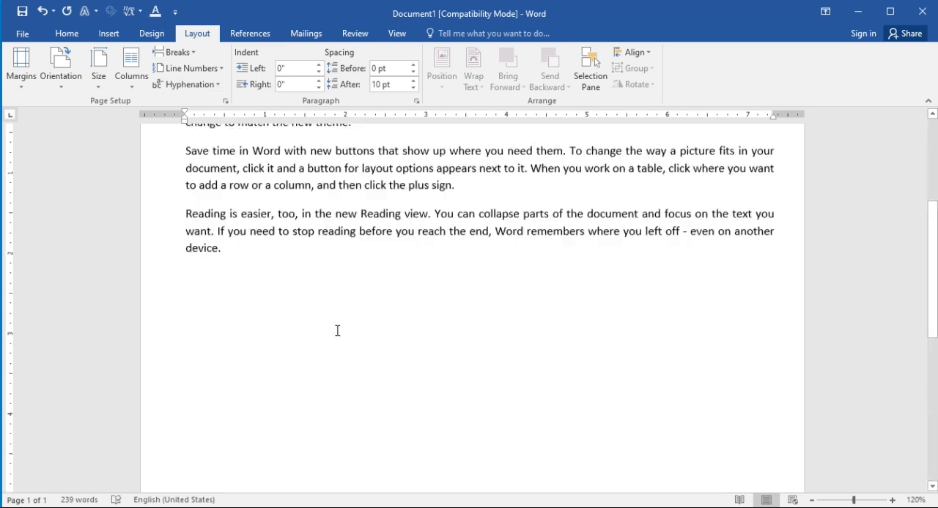
scroll(348, 327, up, 5)
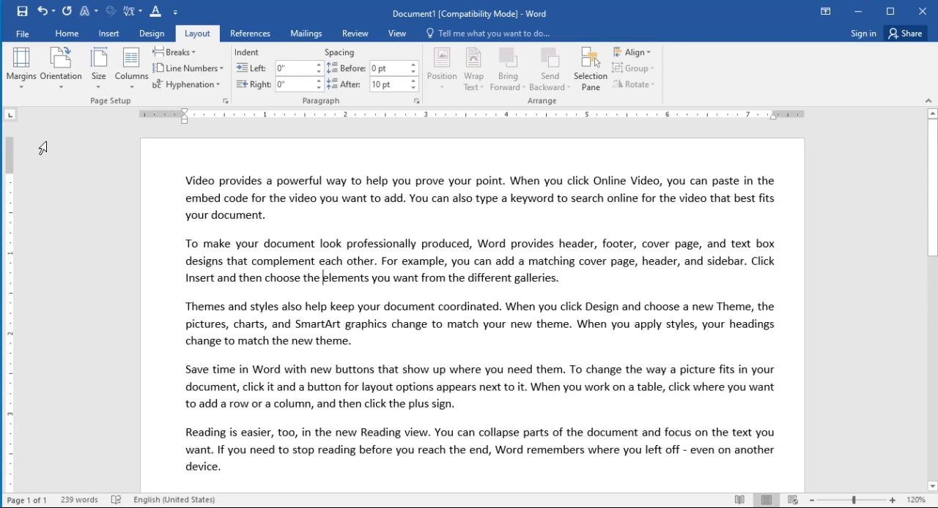
Change the page orientation to landscape, with the whole page fitted in view
click(63, 77)
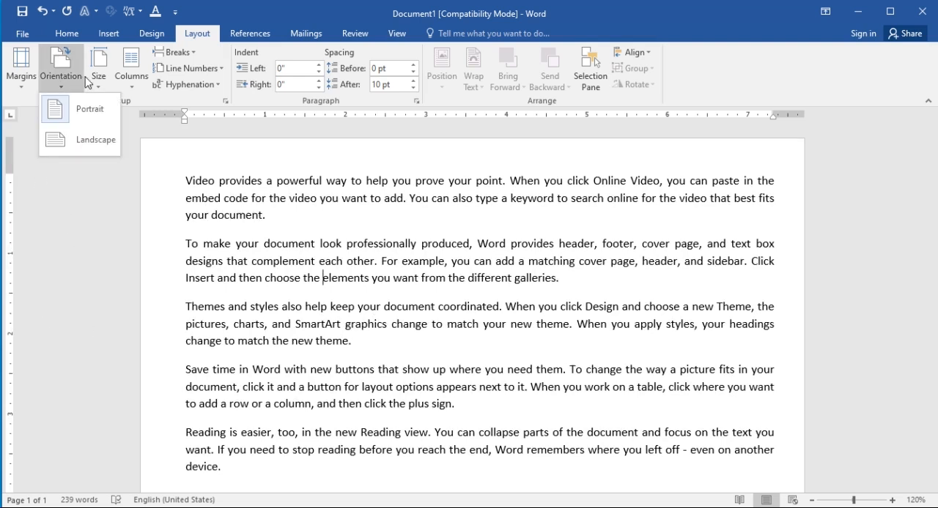
scroll(548, 240, down, 5)
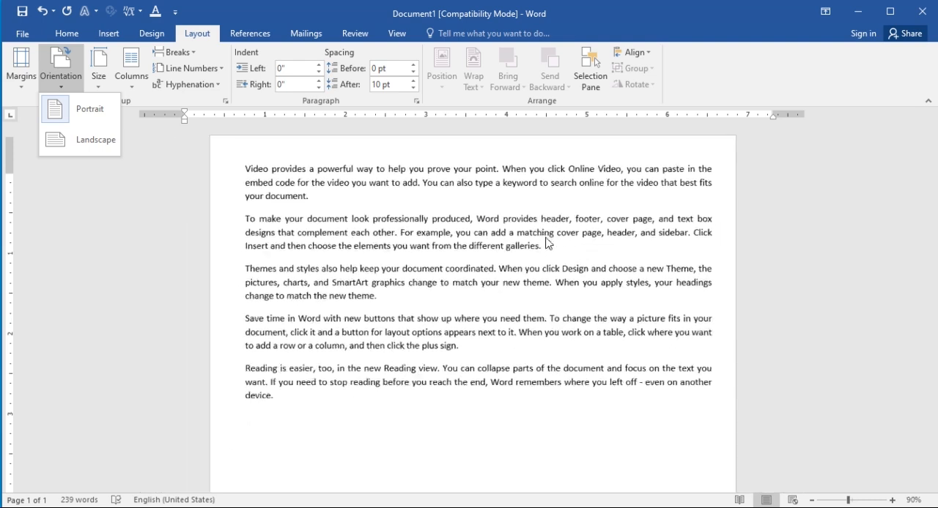
scroll(546, 237, down, 4)
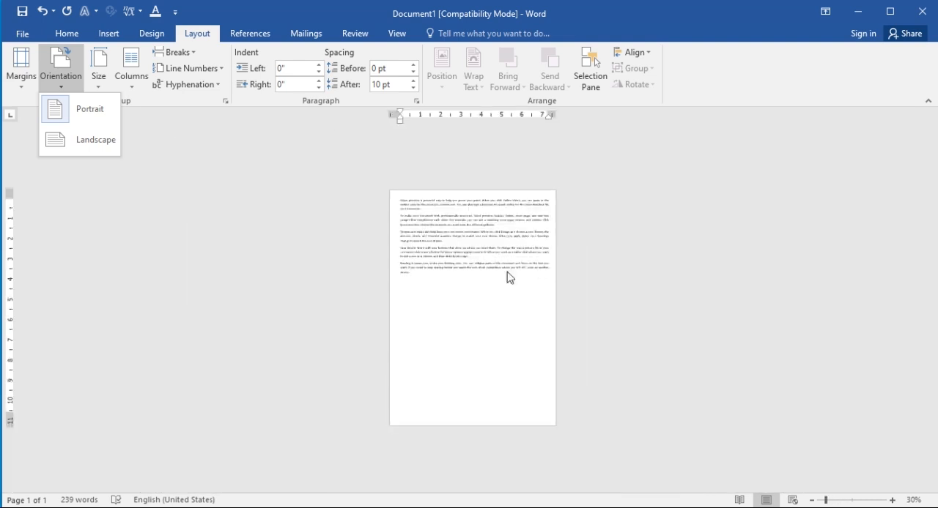
scroll(540, 318, up, 2)
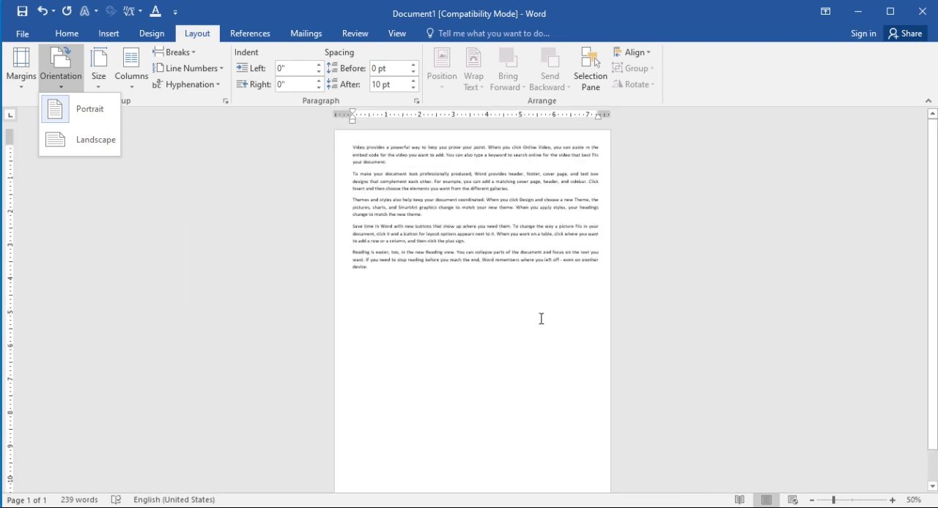
scroll(551, 322, down, 1)
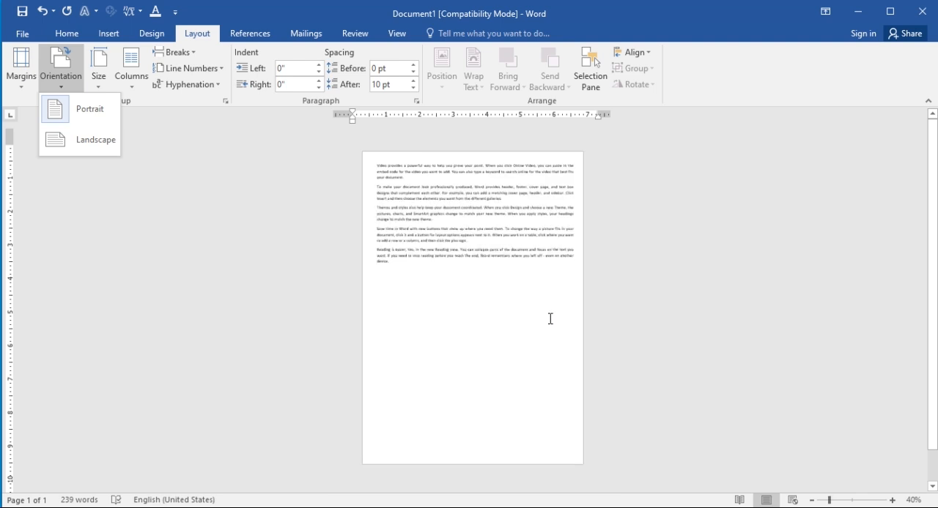
click(76, 147)
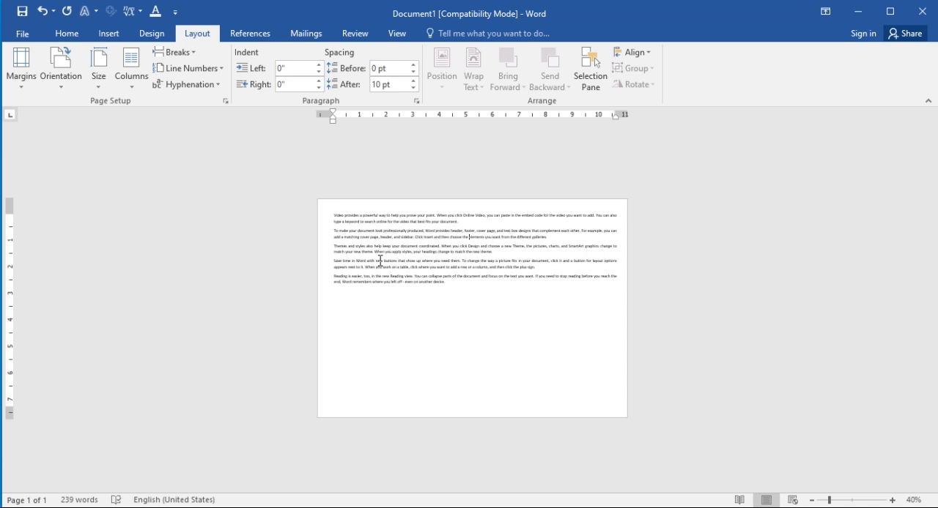
Return the page to portrait orientation and switch it to landscape once more
click(33, 82)
click(63, 79)
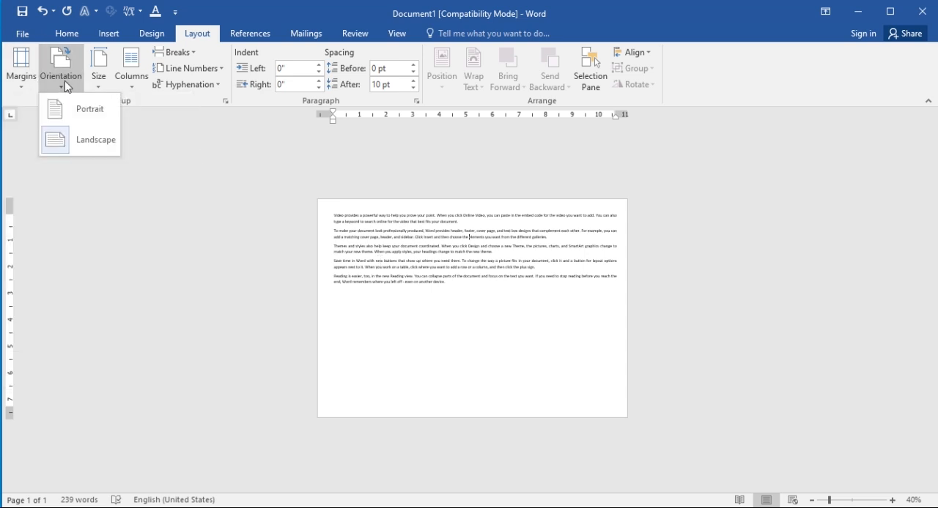
click(91, 111)
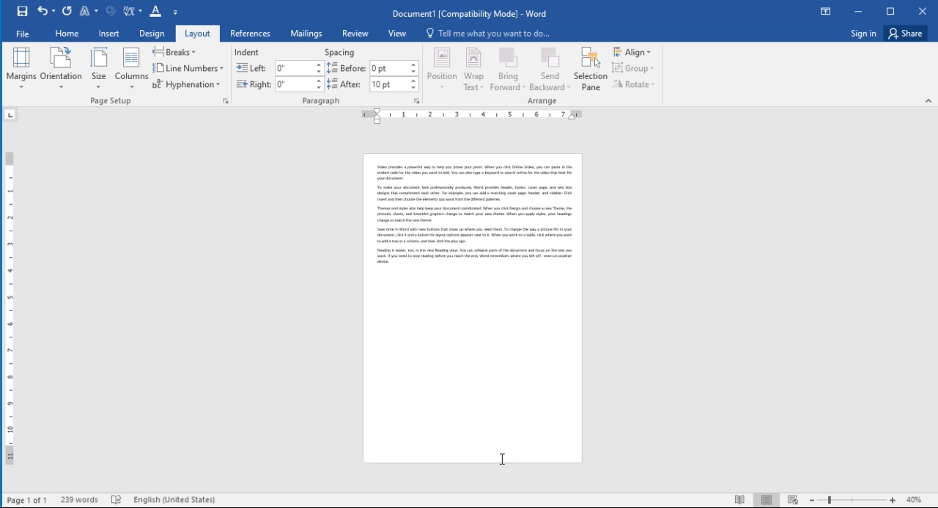
click(62, 80)
click(86, 142)
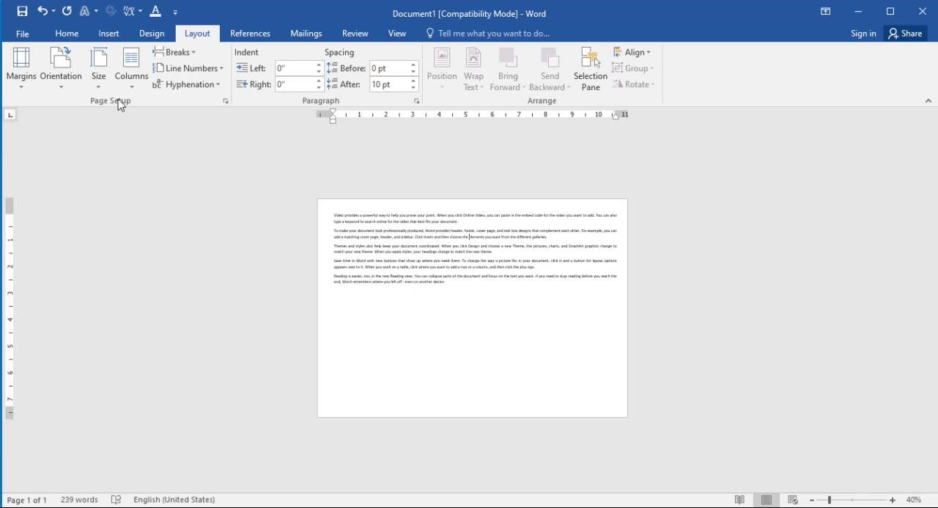
Choose the A4 paper size and set the page orientation to portrait
click(99, 88)
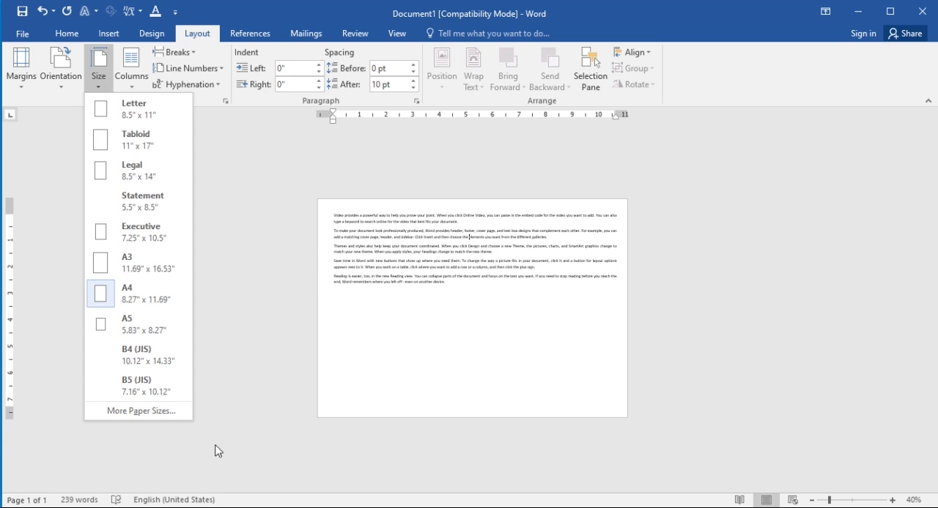
click(136, 296)
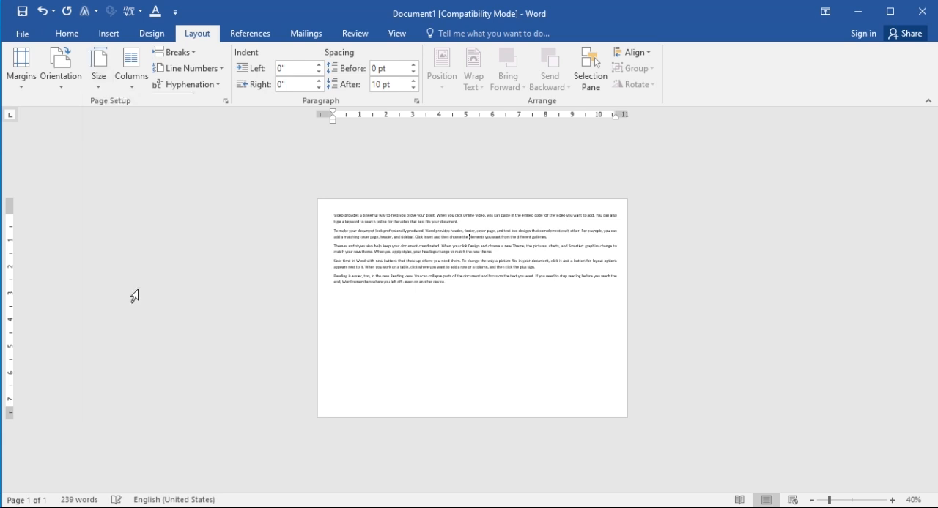
click(100, 79)
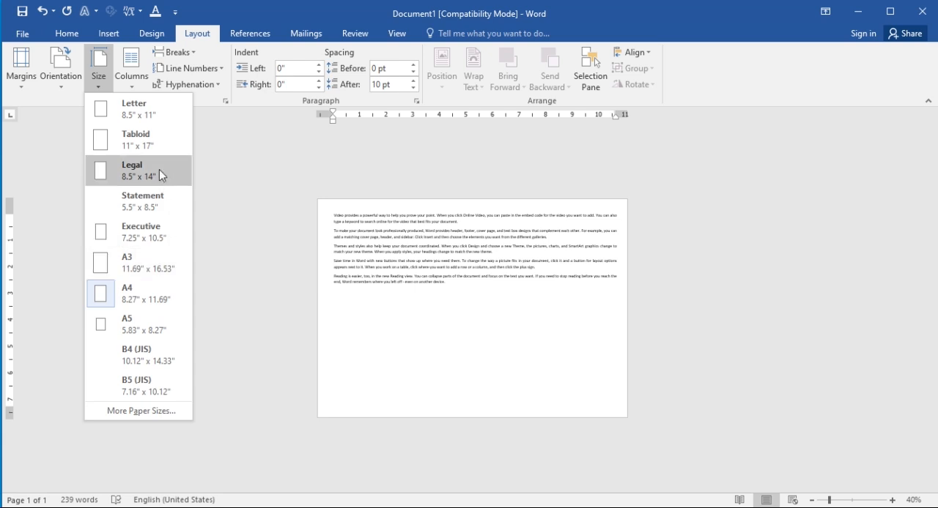
click(69, 76)
click(76, 112)
Try the Legal (8.5" x 14") paper size and return the page to A4
click(97, 80)
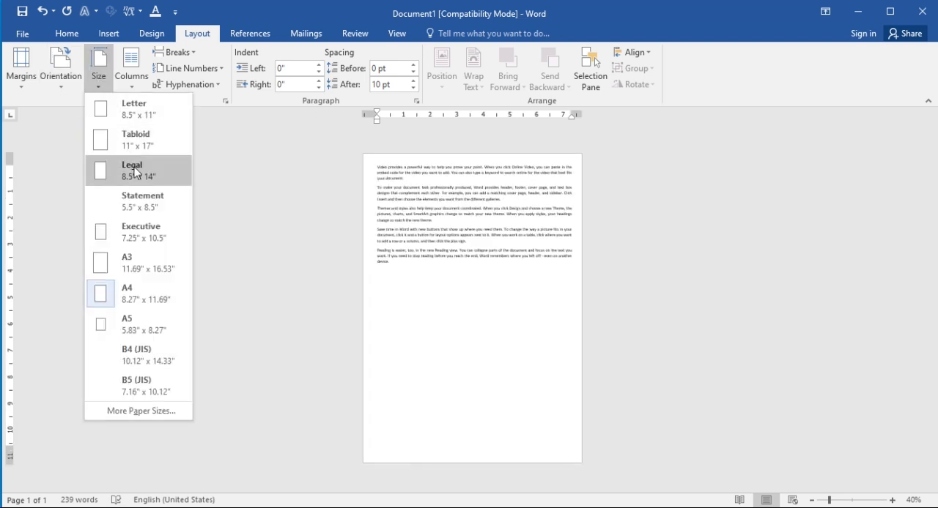
click(134, 172)
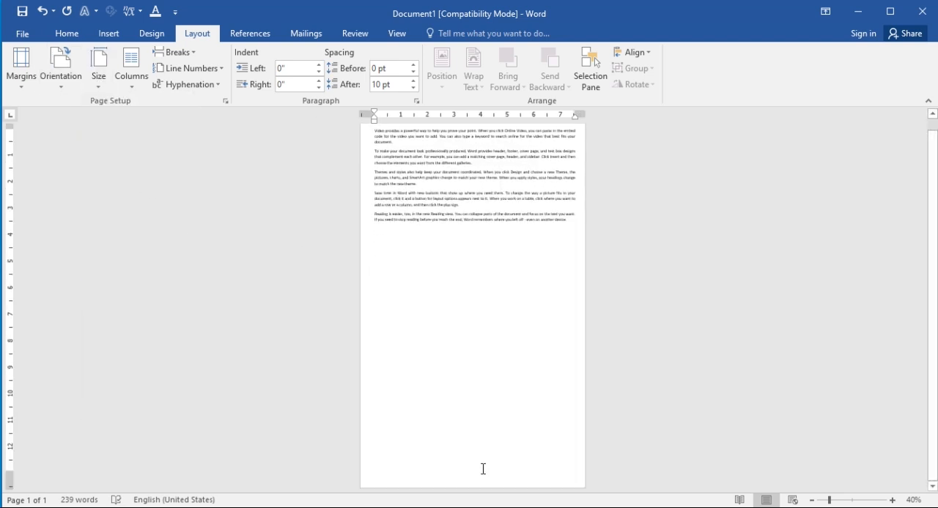
click(115, 82)
click(98, 86)
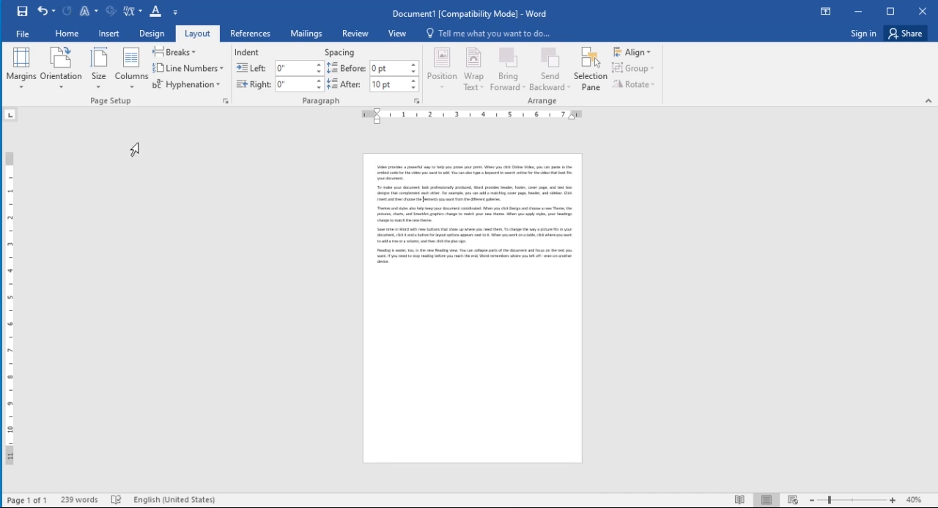
Change the paper size to Legal (8.5" x 14") and show the full page
click(101, 82)
click(146, 169)
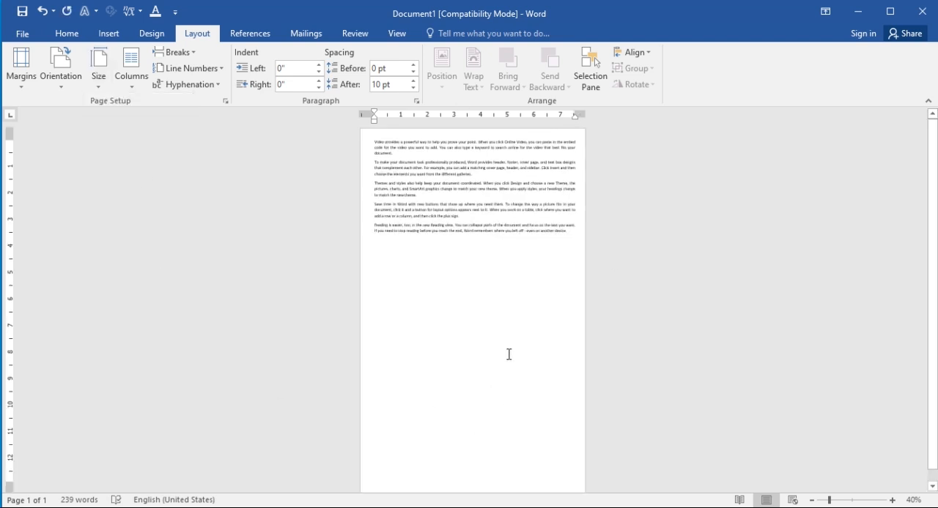
scroll(508, 355, down, 1)
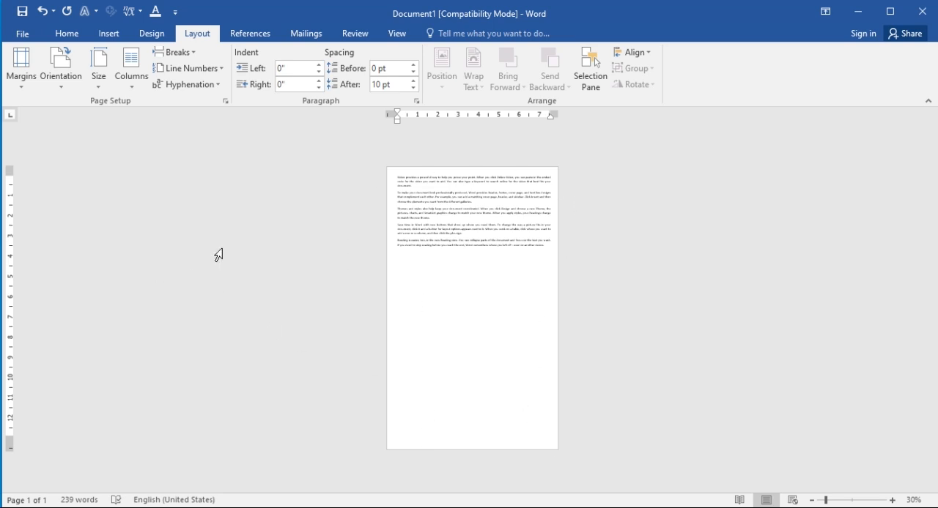
Set the paper size to A4 (8.27" x 11.69")
click(106, 78)
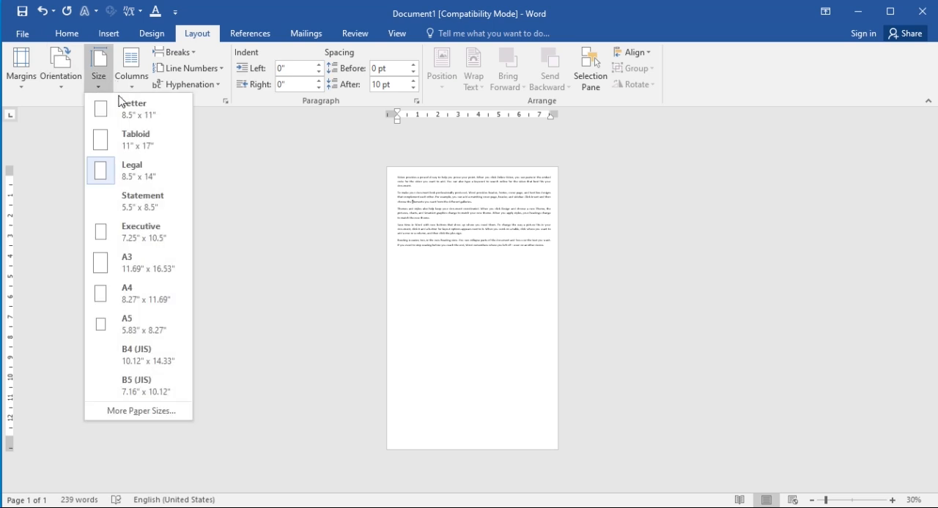
click(147, 290)
scroll(506, 308, up, 2)
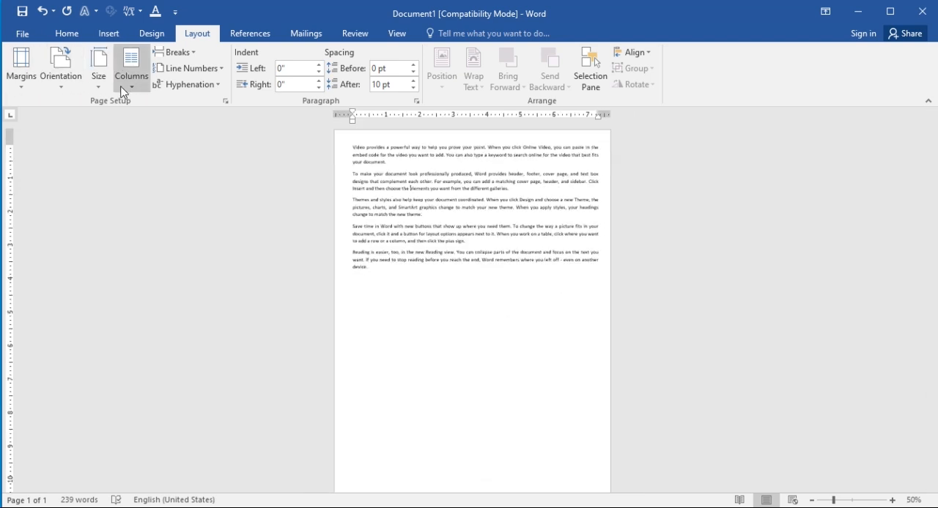
Select all the document text and lay it out in two columns, then change it to three columns
key(ctrl+a)
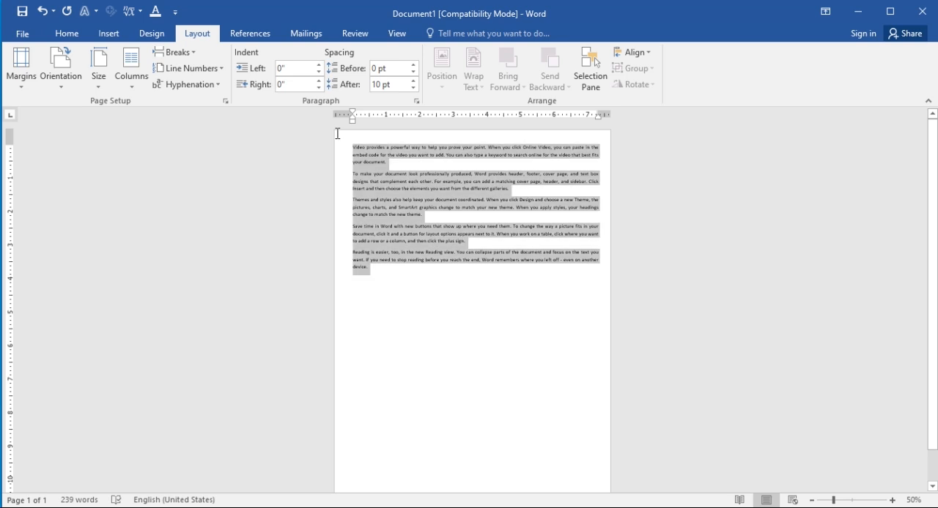
click(135, 83)
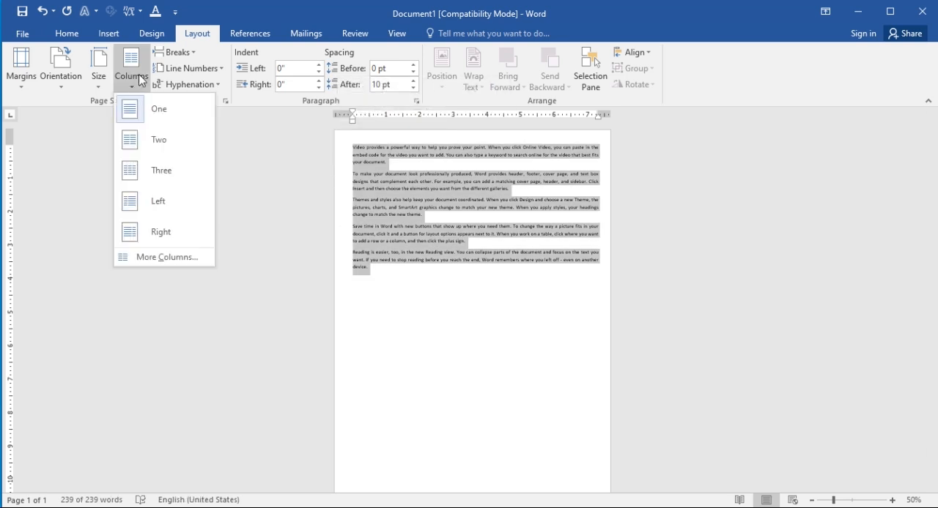
click(162, 151)
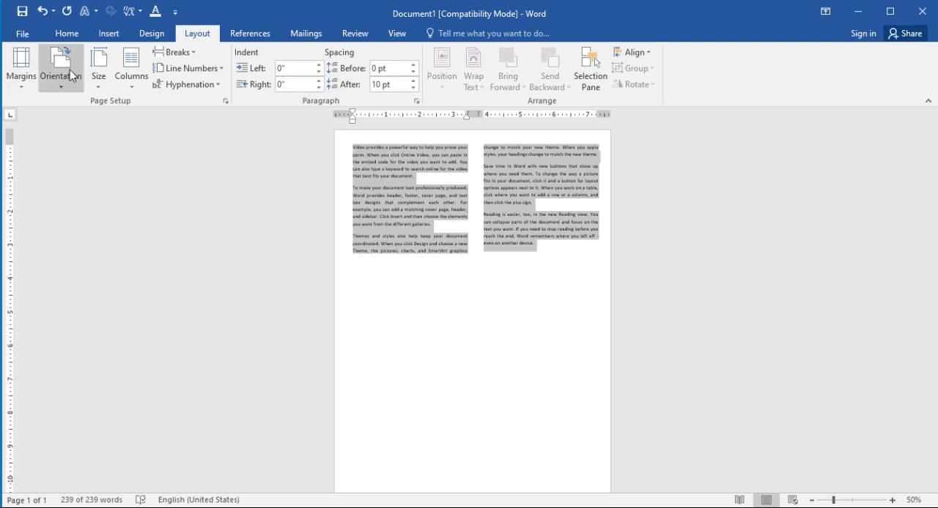
click(134, 82)
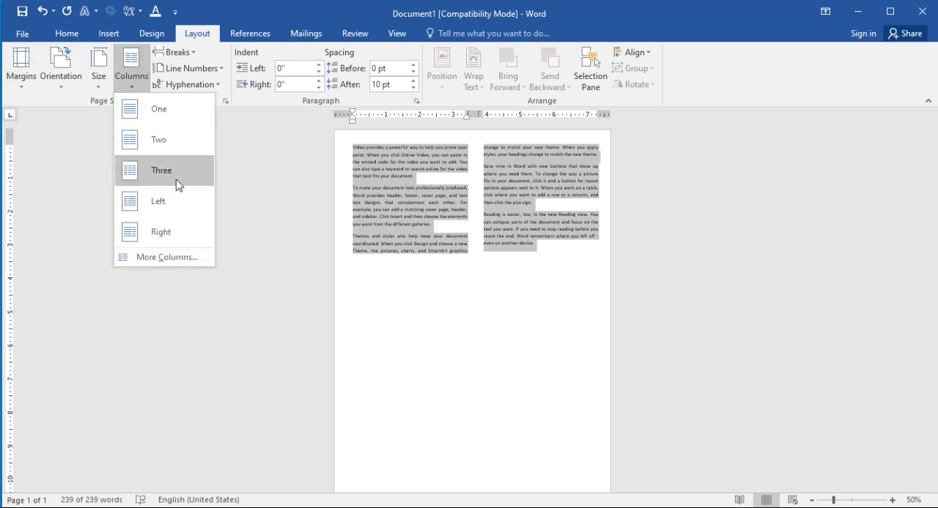
click(177, 185)
drag(552, 288, 339, 139)
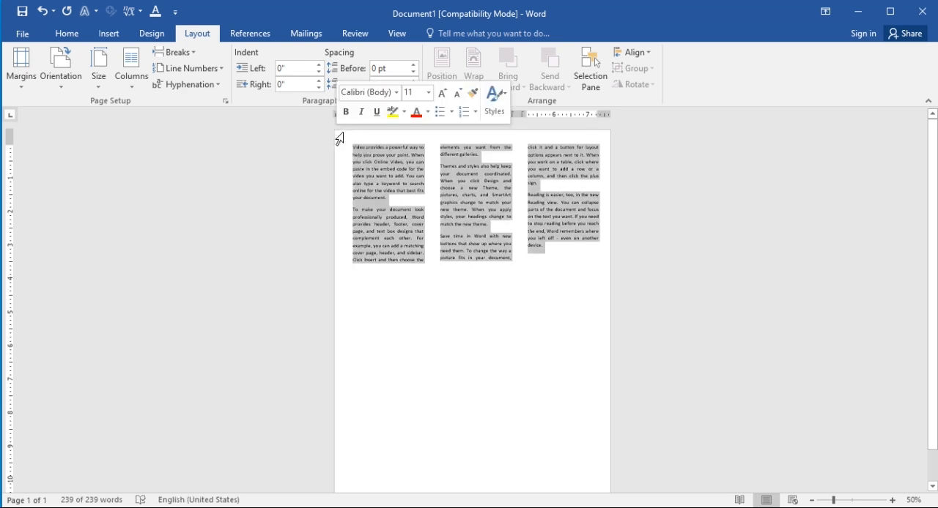
click(459, 270)
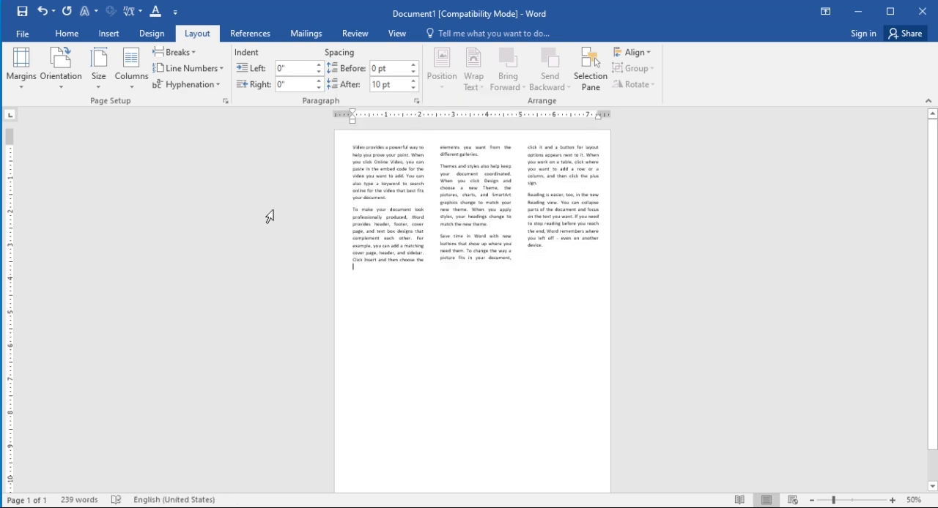
Turn on continuous line numbering for the empty last line and for the three-column text
click(206, 70)
click(214, 109)
drag(349, 152, 645, 298)
click(191, 71)
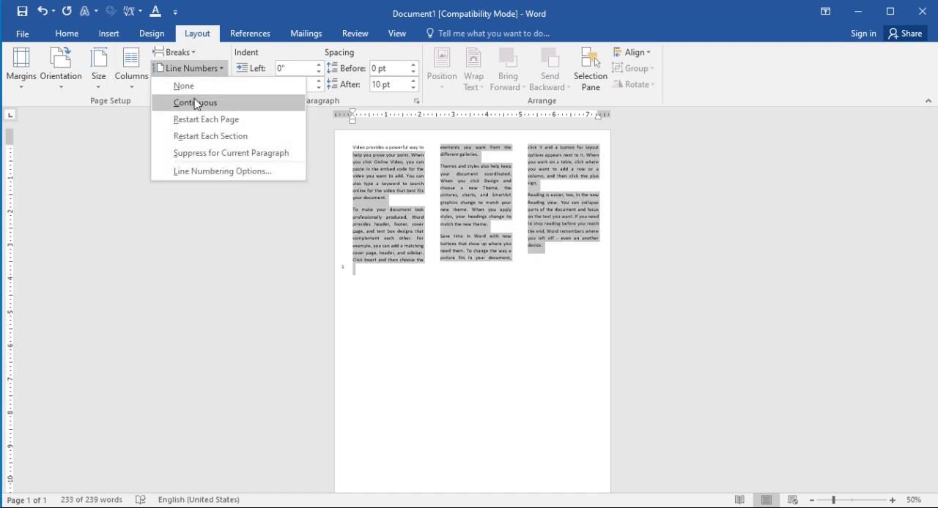
click(195, 104)
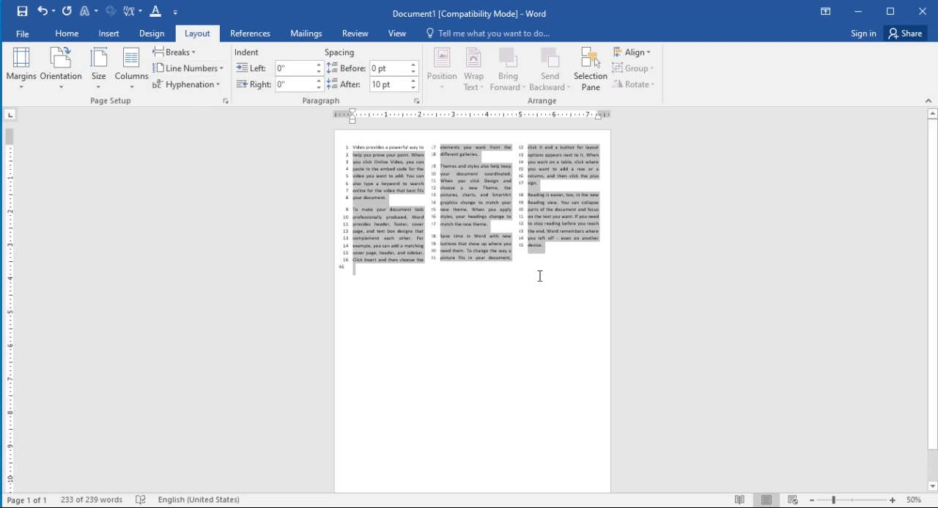
Try to delete the empty last line and turn off line numbering for the three-column text
click(358, 271)
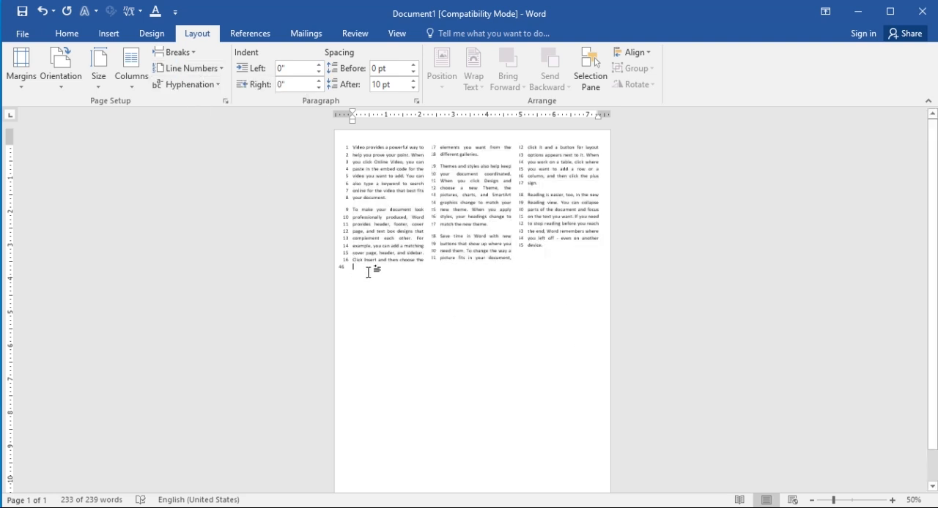
key(BackSpace)
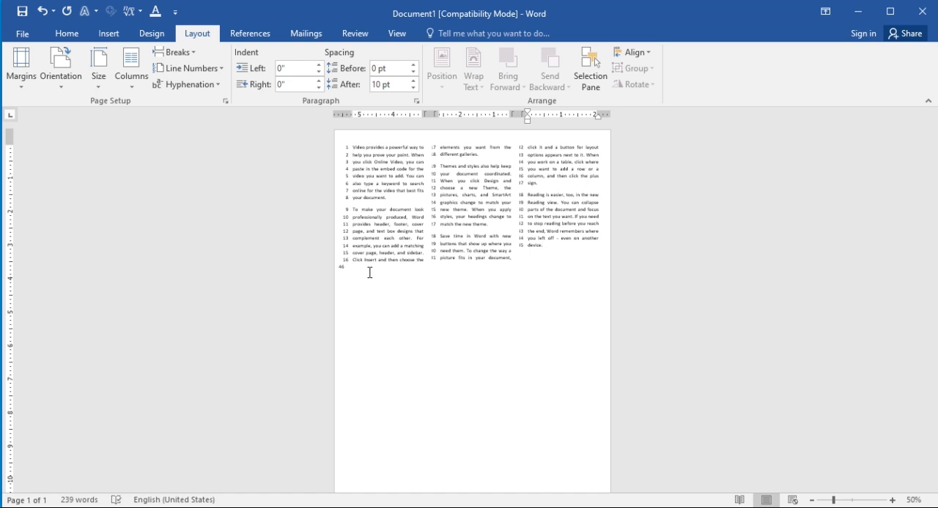
click(190, 70)
click(184, 86)
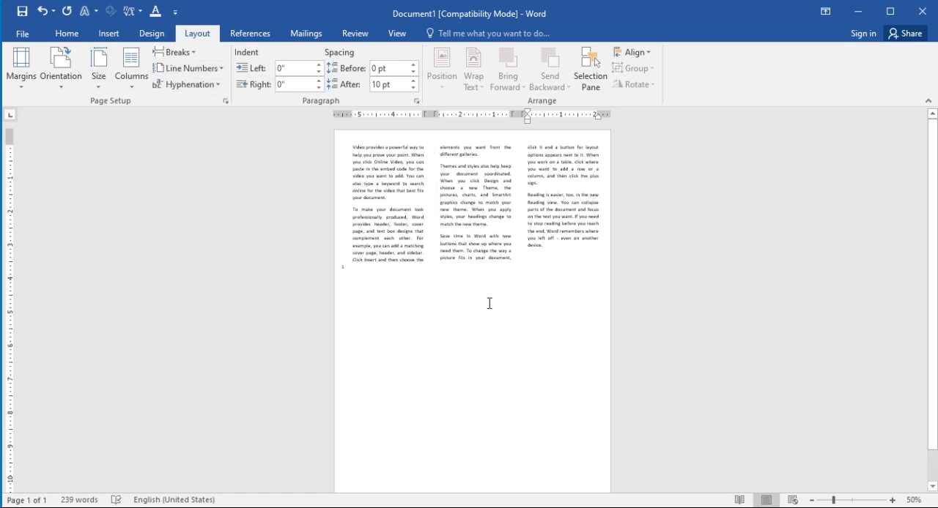
click(347, 265)
key(ctrl+End)
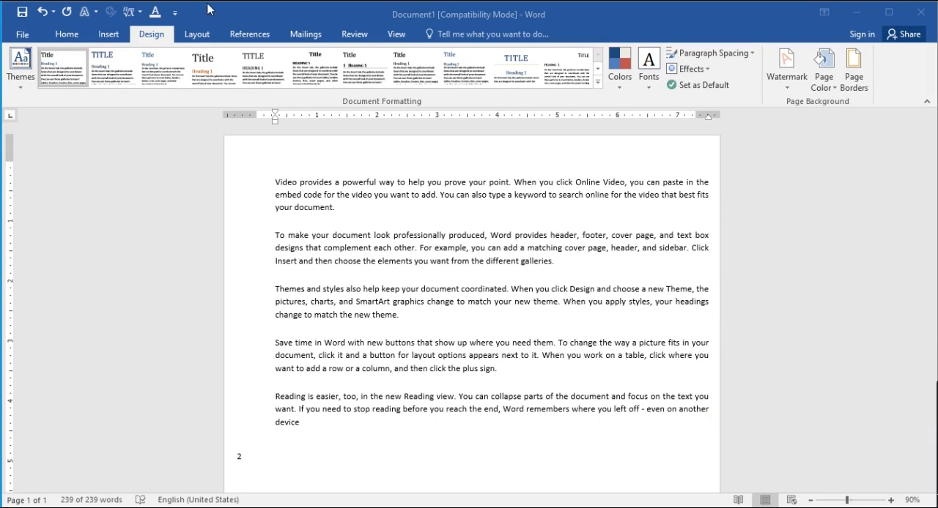
key(ctrl+a)
click(67, 35)
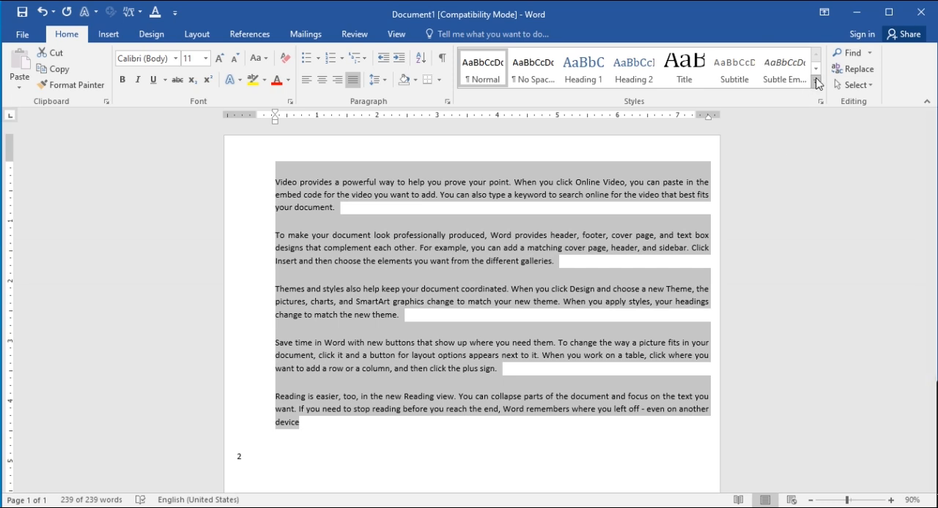
click(109, 35)
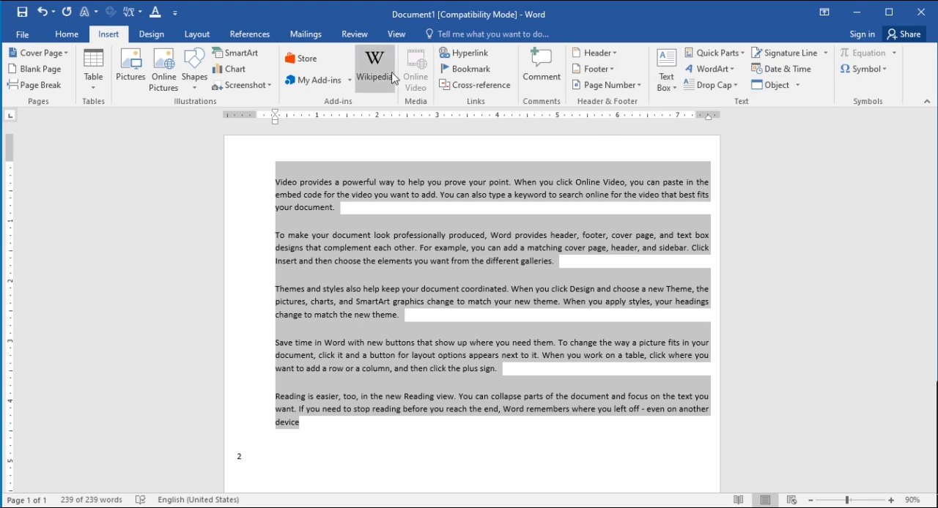
Add the built-in CONFIDENTIAL 1 diagonal watermark to the page
click(152, 34)
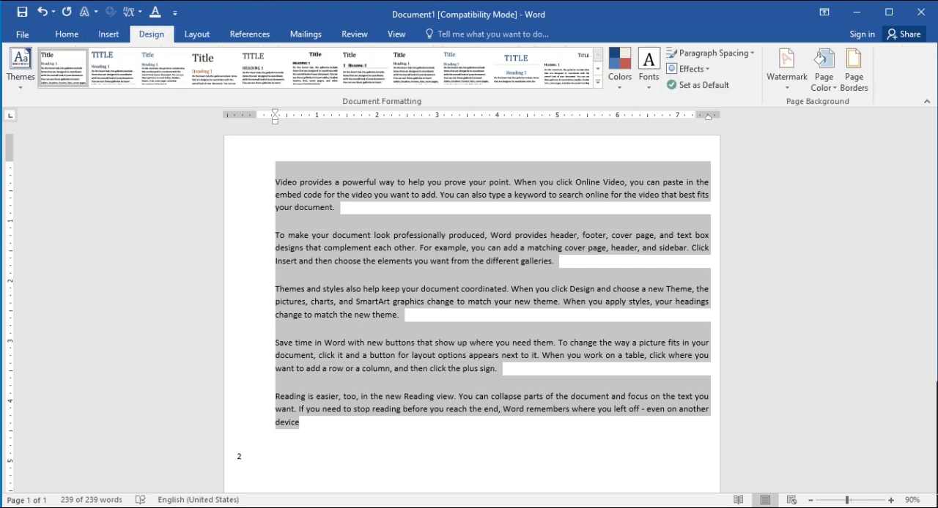
click(791, 79)
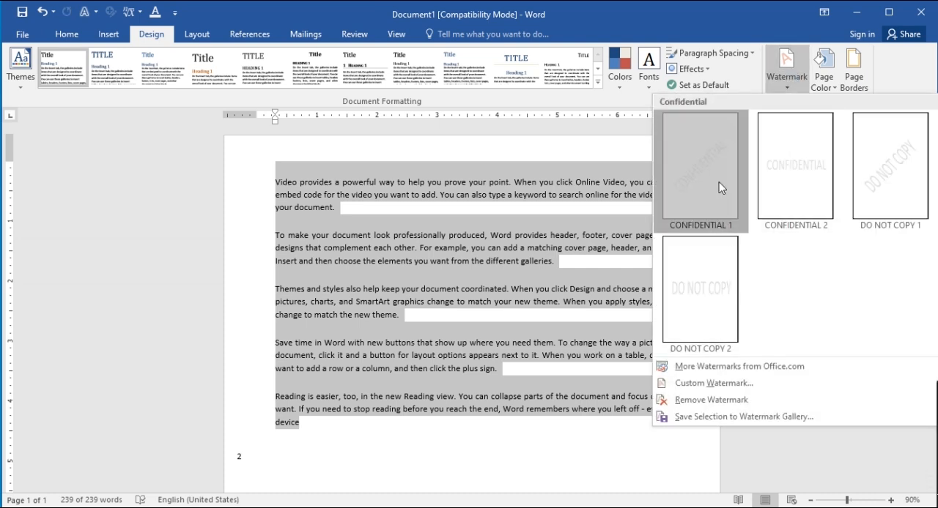
click(662, 183)
scroll(586, 351, down, 5)
click(519, 359)
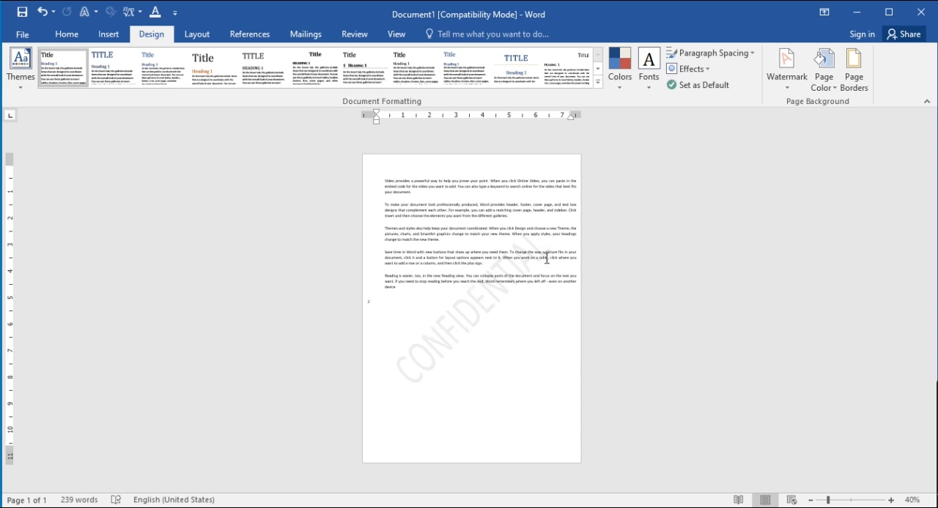
Replace the watermark with a custom text watermark reading WELCOME and apply it to the page
click(794, 88)
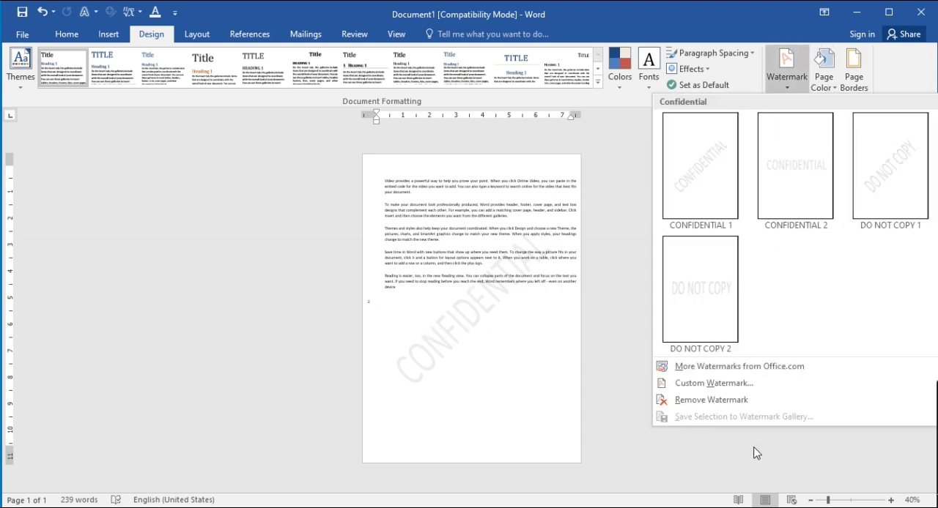
click(763, 384)
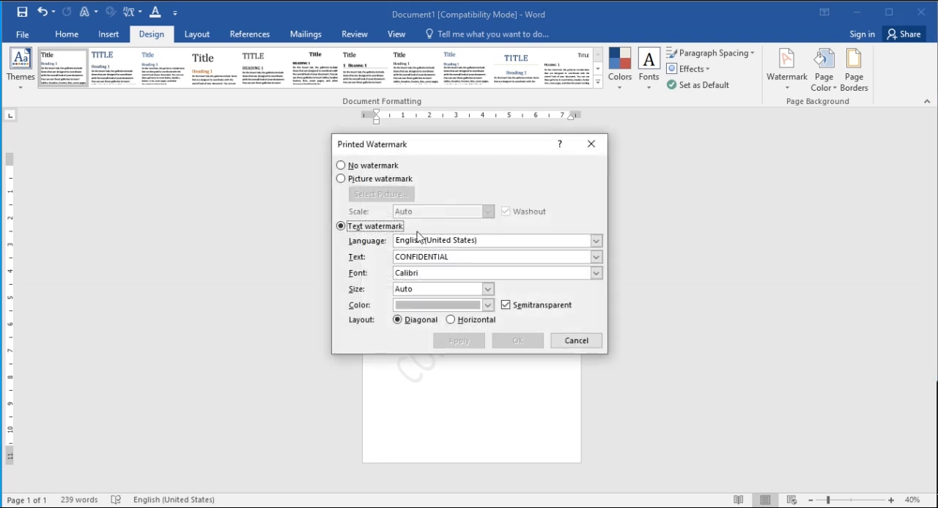
drag(453, 156, 182, 116)
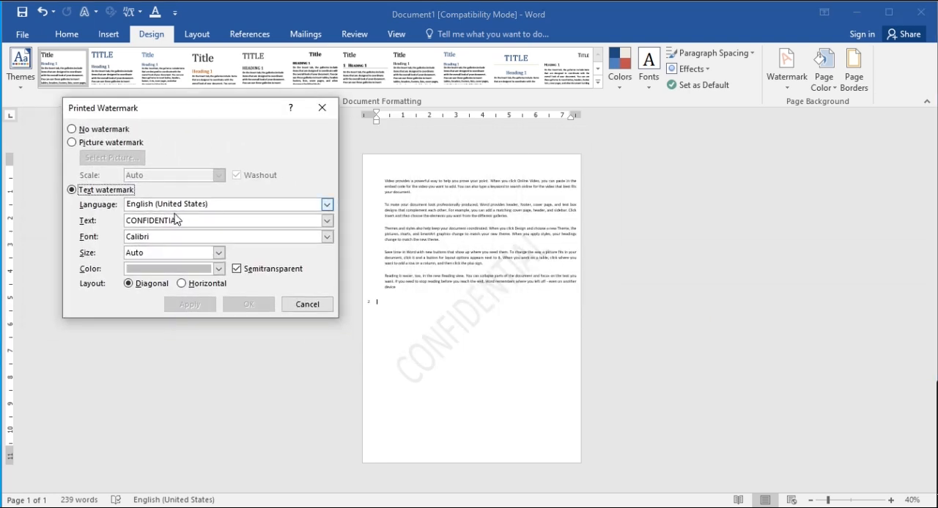
drag(192, 222, 11, 193)
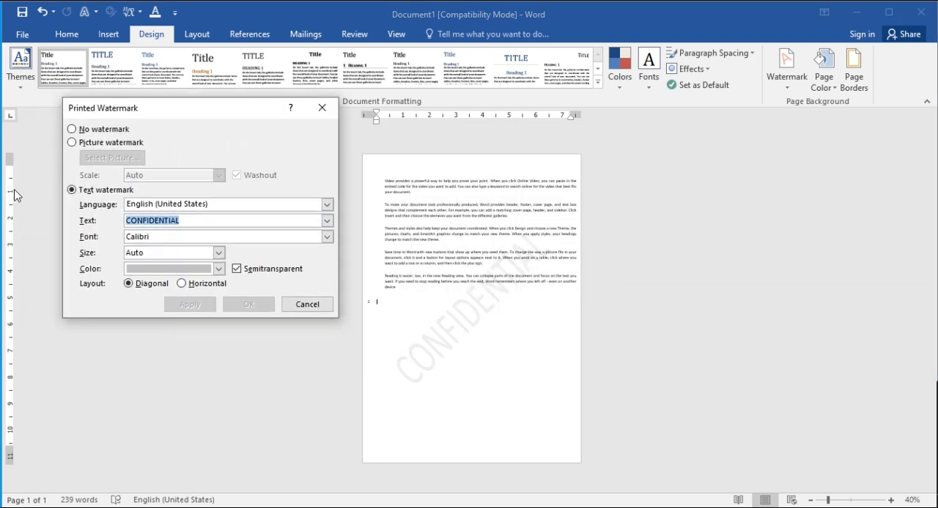
text(WELCOME)
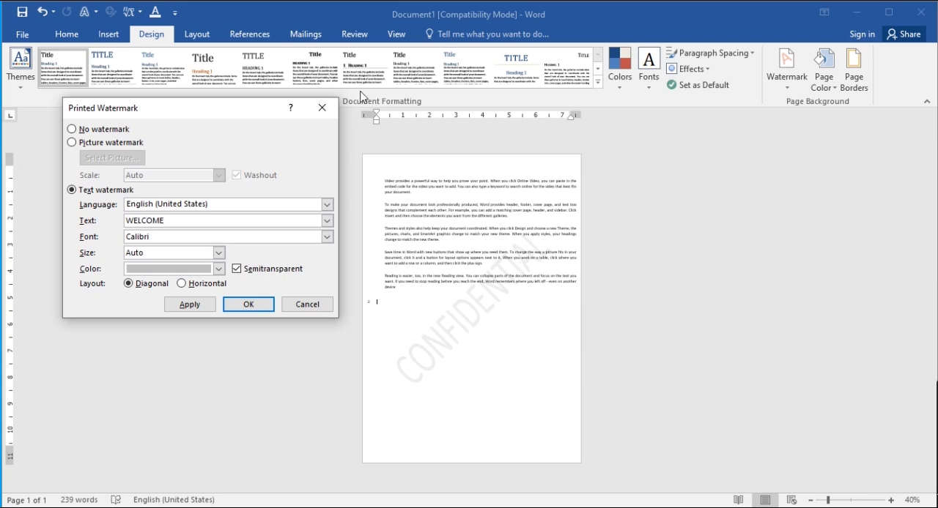
click(189, 303)
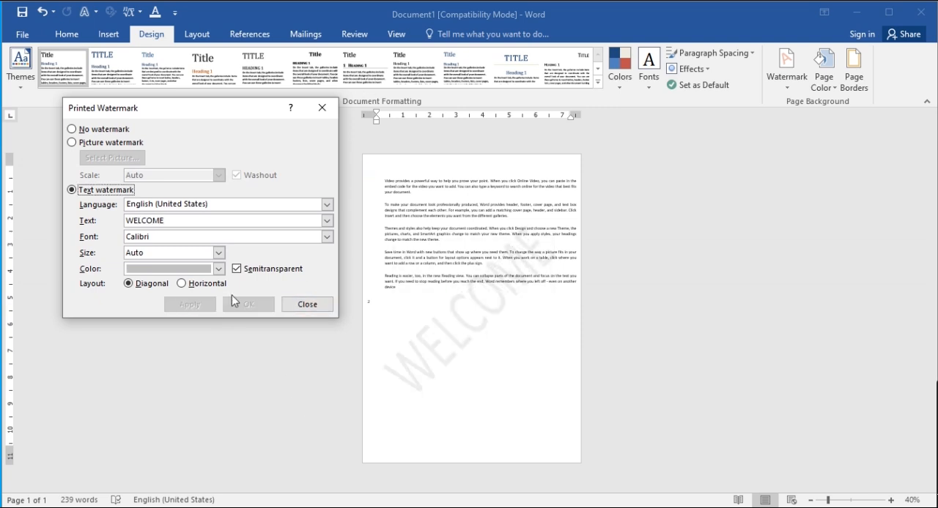
click(307, 304)
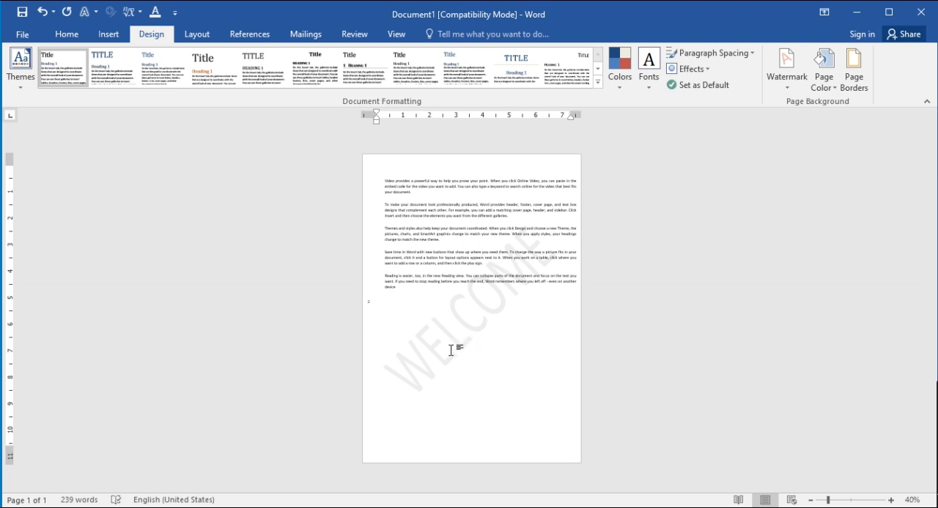
Change the WELCOME watermark's text colour to semitransparent light red and apply it
click(804, 82)
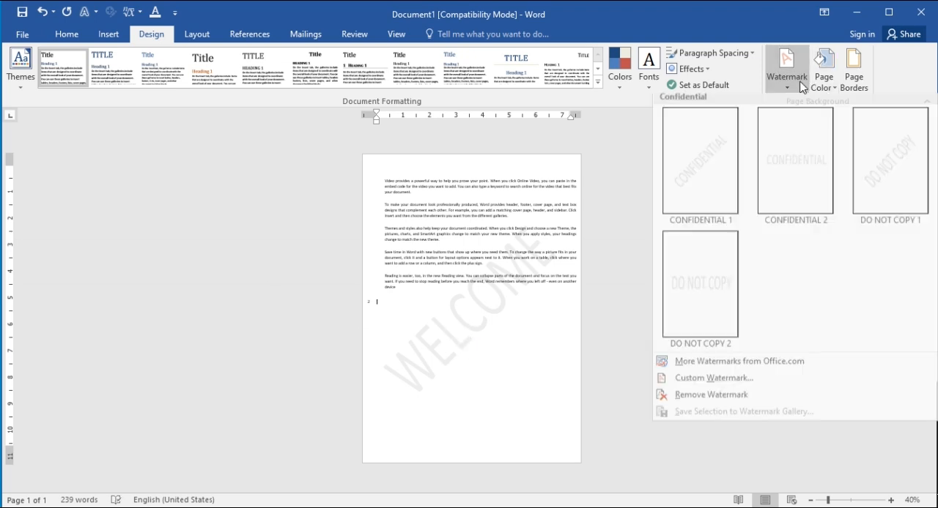
click(744, 385)
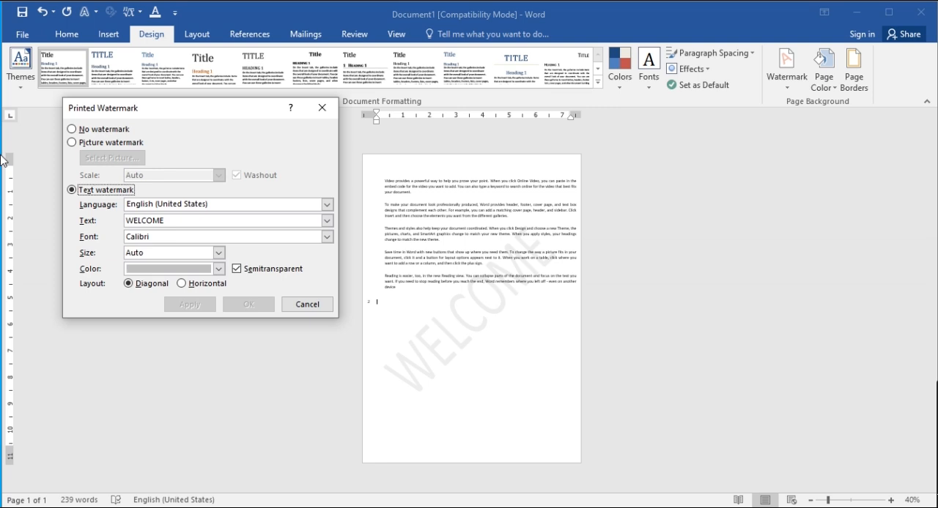
click(218, 269)
click(197, 352)
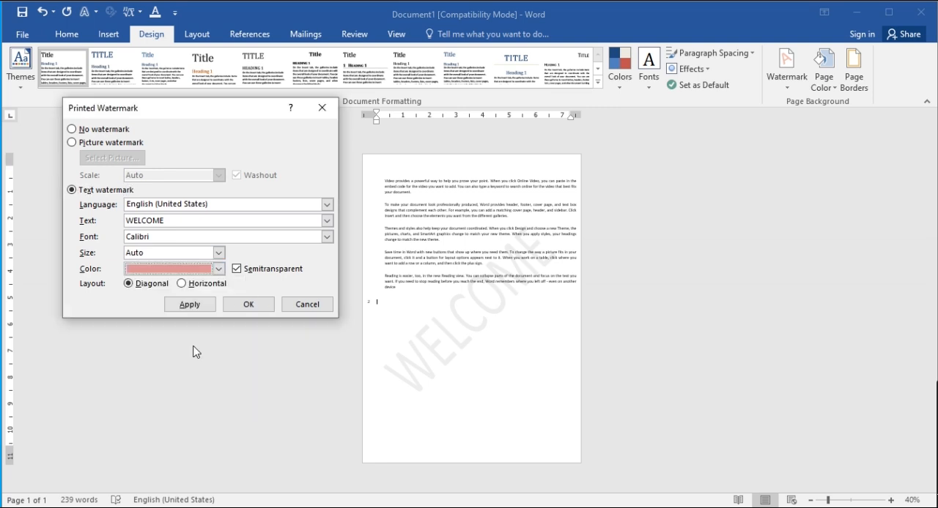
click(189, 304)
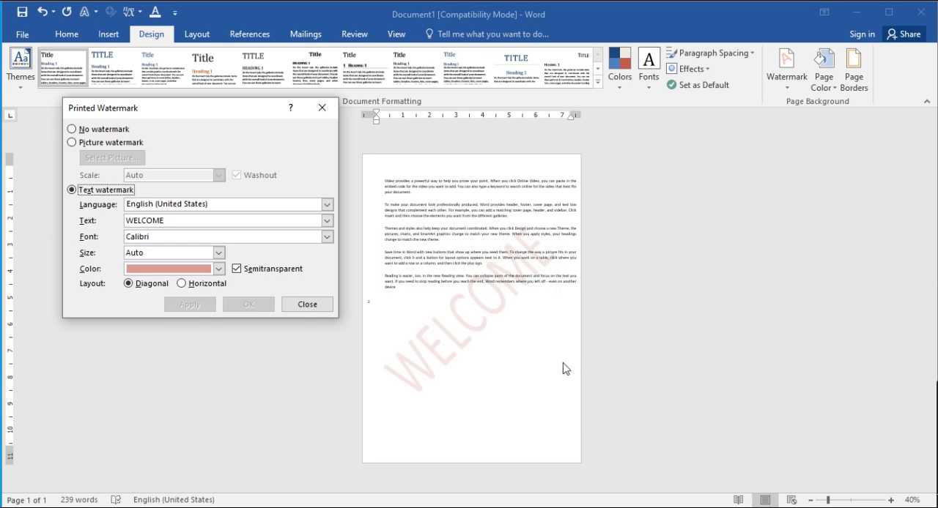
click(306, 304)
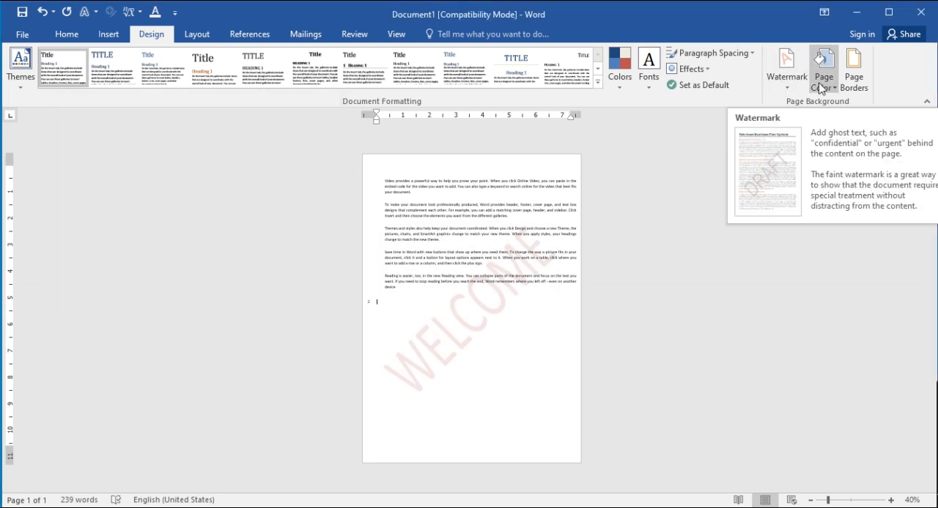
Set the page background to a pink picked from the standard colour hexagon, and remove the WELCOME watermark
click(825, 87)
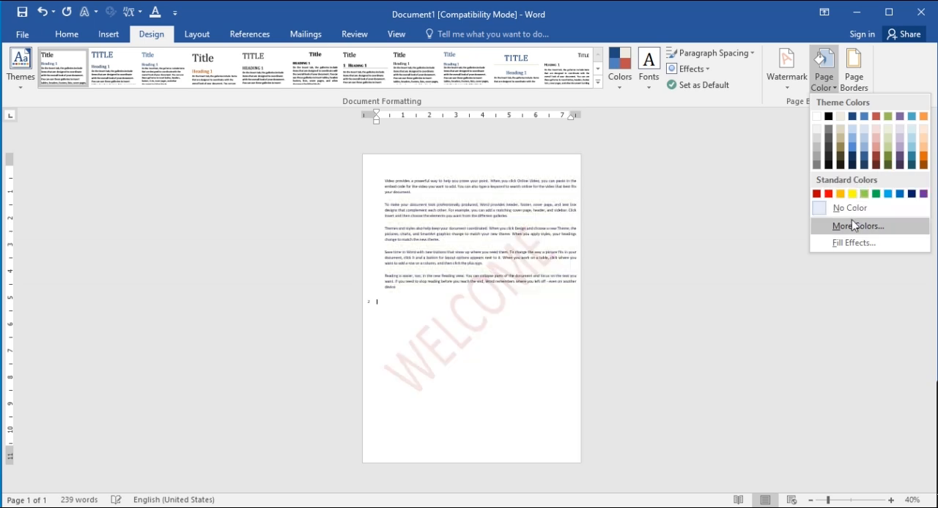
click(849, 227)
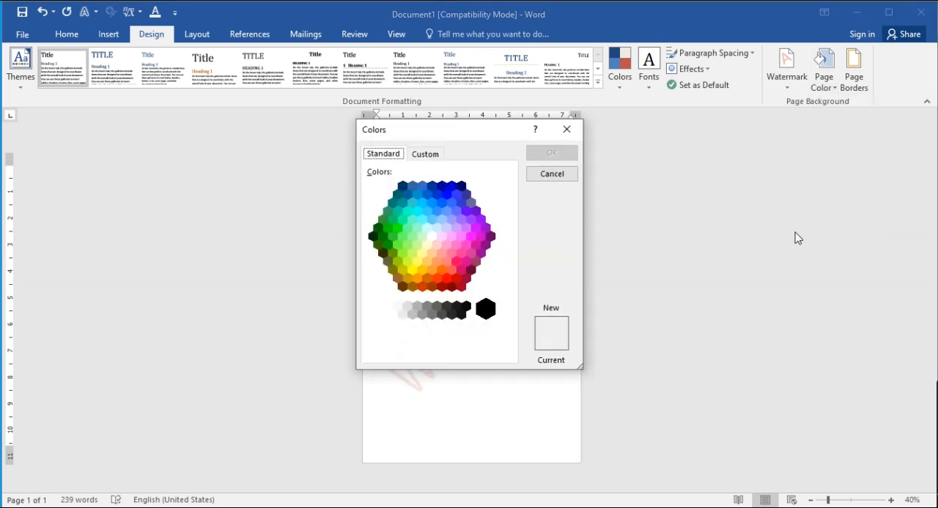
drag(430, 129, 668, 126)
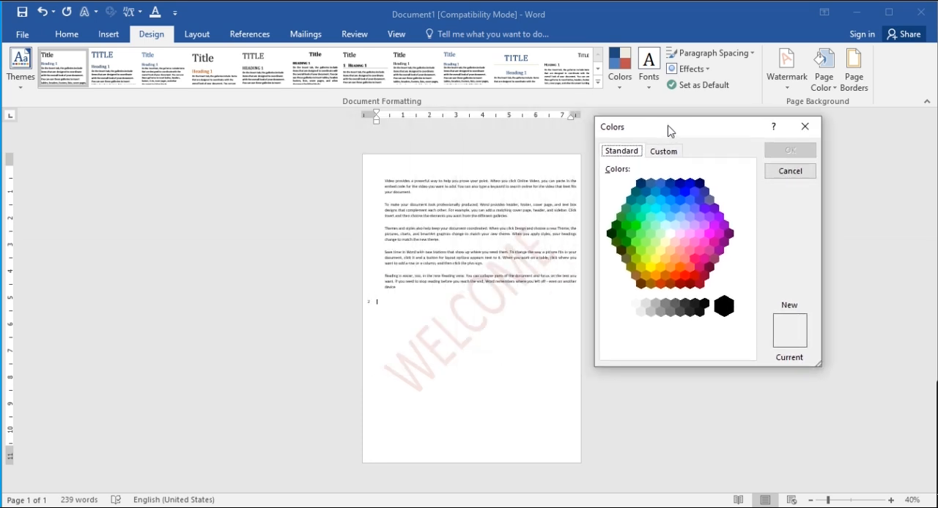
click(690, 246)
click(697, 249)
click(791, 149)
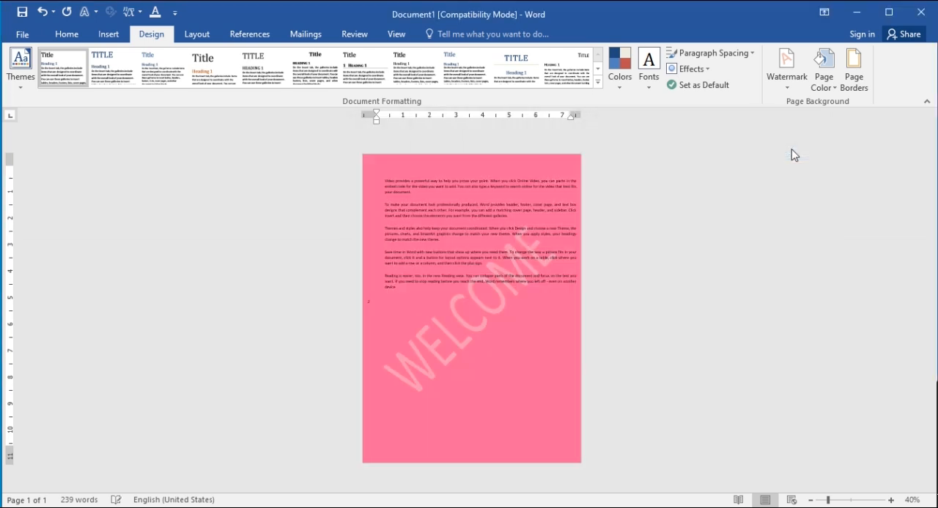
click(790, 87)
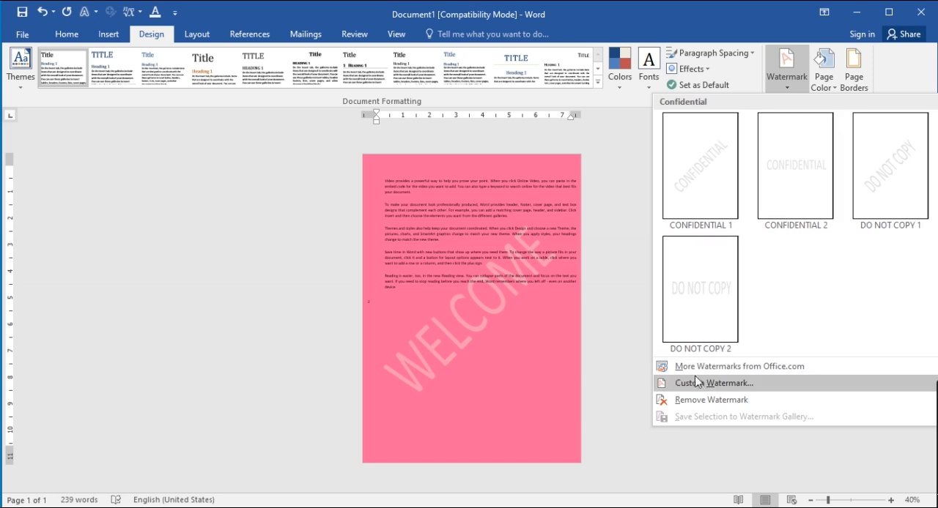
click(699, 399)
Fill the page background with a horizontal two-colour gradient from pink to yellow
click(831, 86)
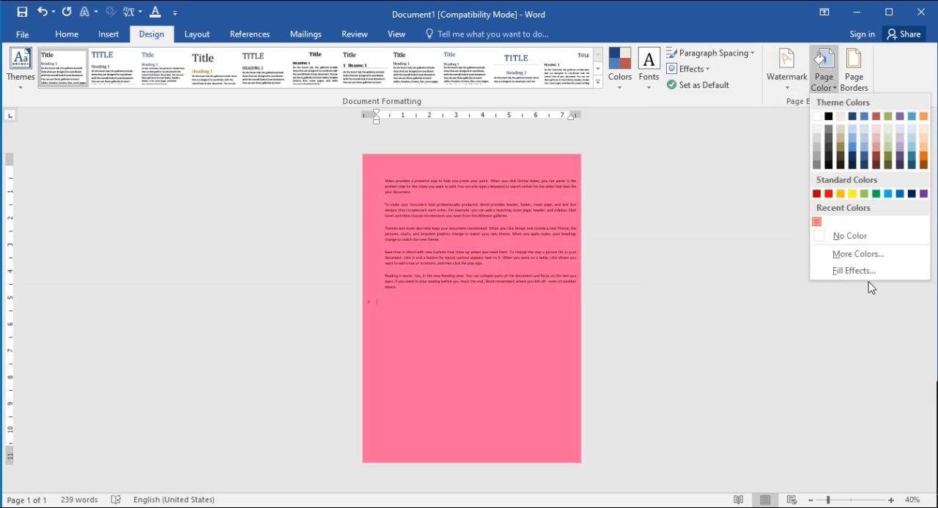
click(861, 273)
drag(416, 99, 139, 83)
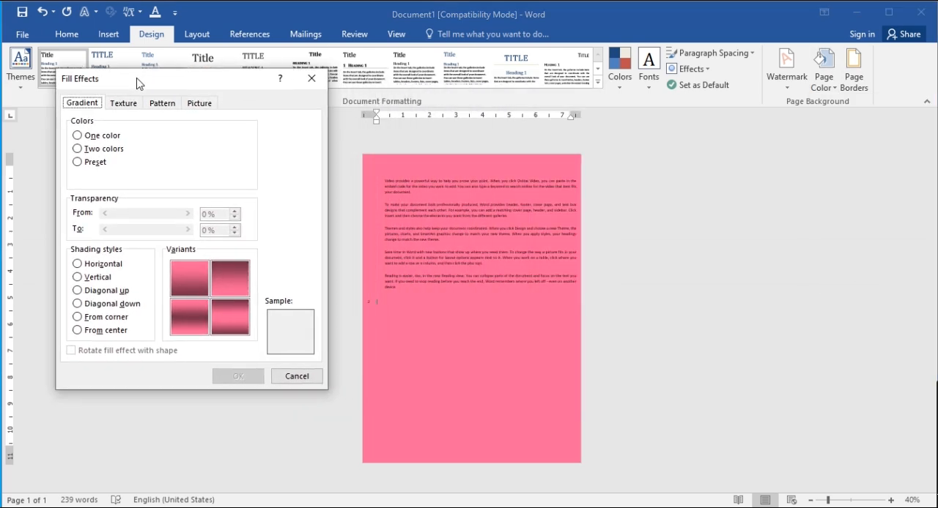
click(103, 148)
click(235, 177)
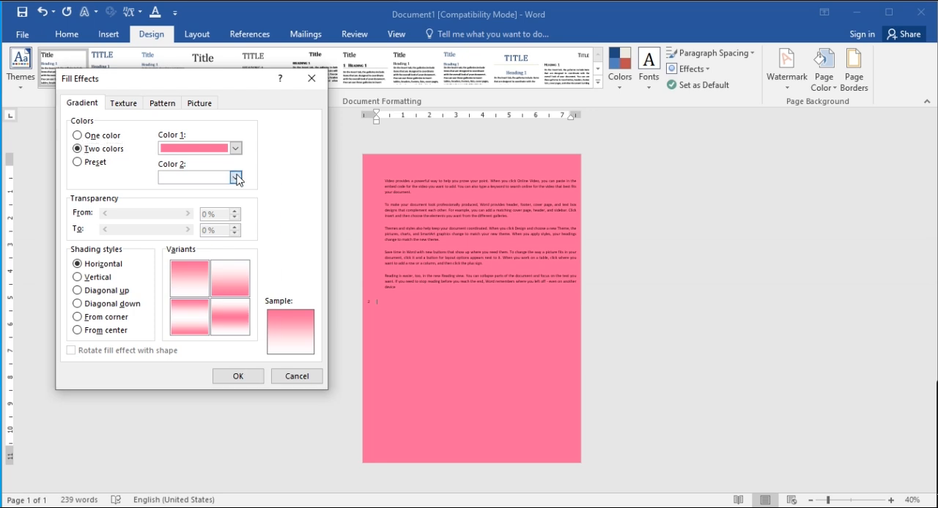
click(201, 285)
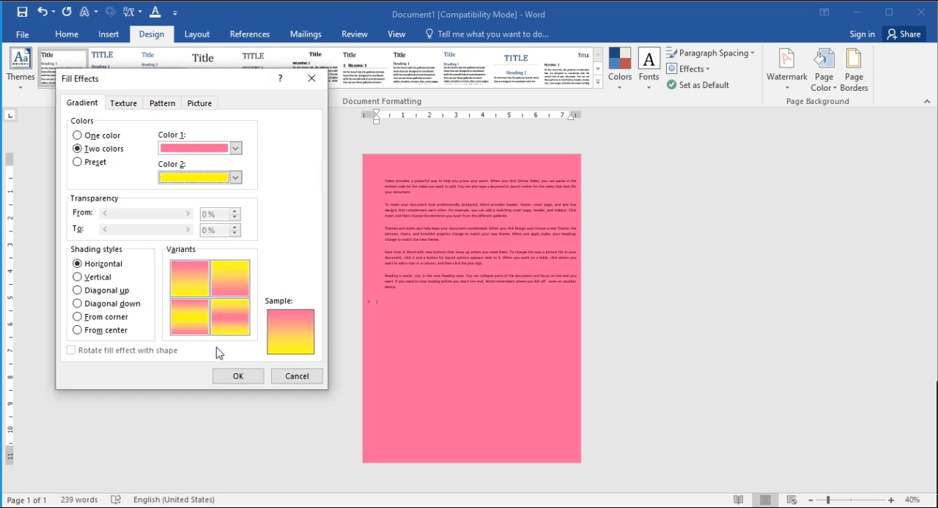
click(244, 378)
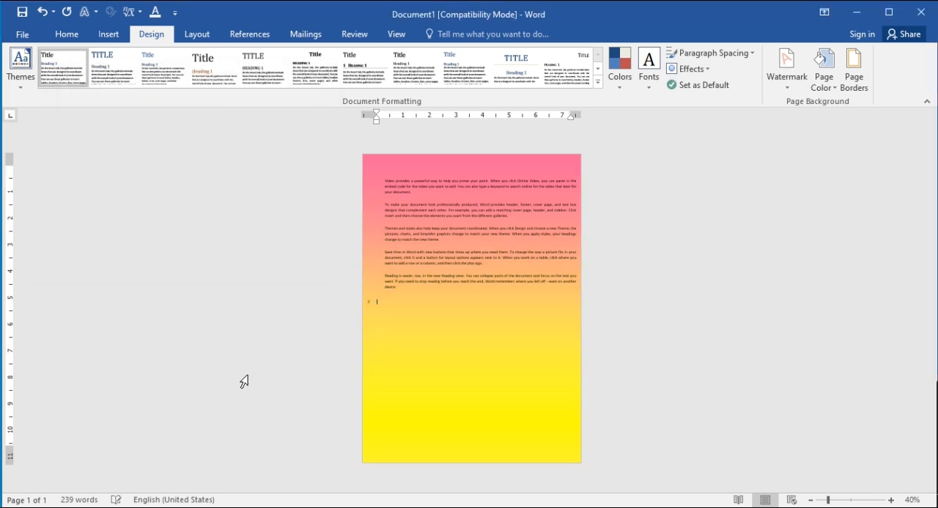
Change the page background fill to the White marble texture
click(830, 89)
click(852, 282)
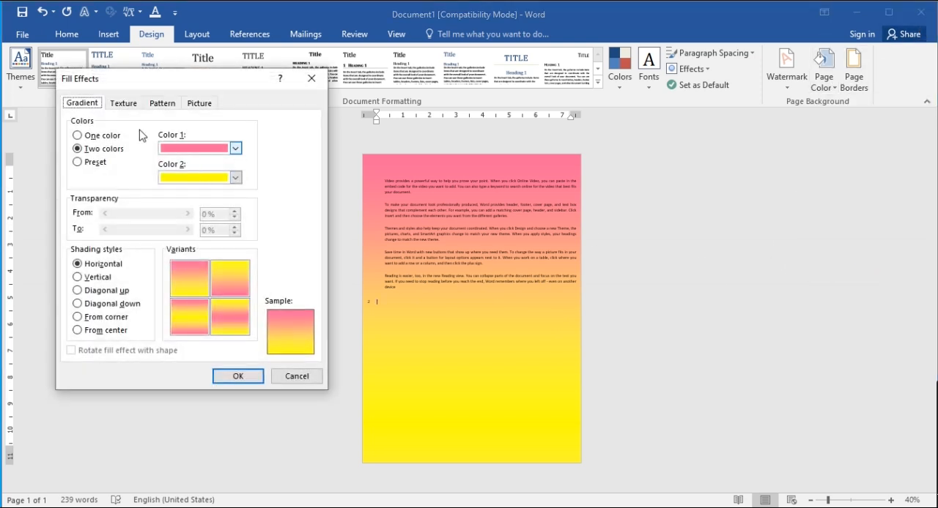
click(122, 103)
click(128, 226)
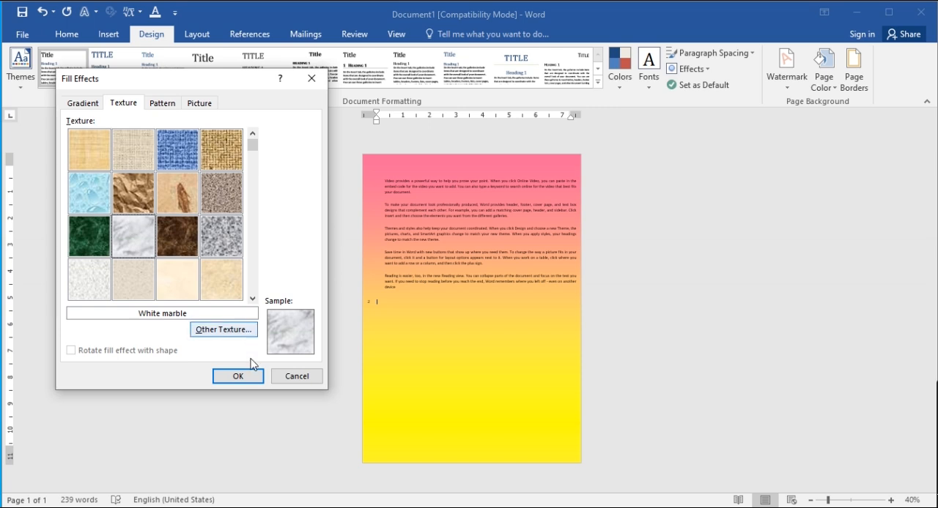
click(237, 376)
Change the page background fill to the Wide downward diagonal pattern with white foreground and yellow background
click(837, 87)
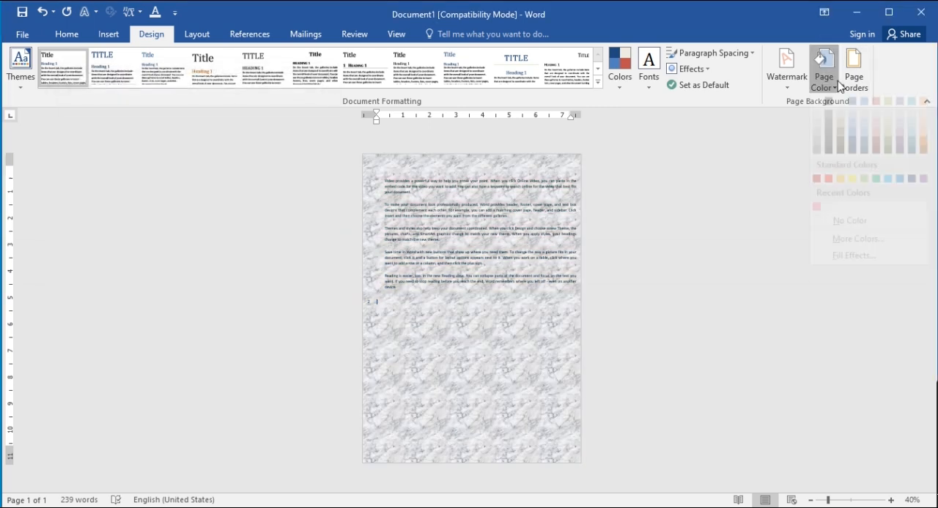
click(842, 280)
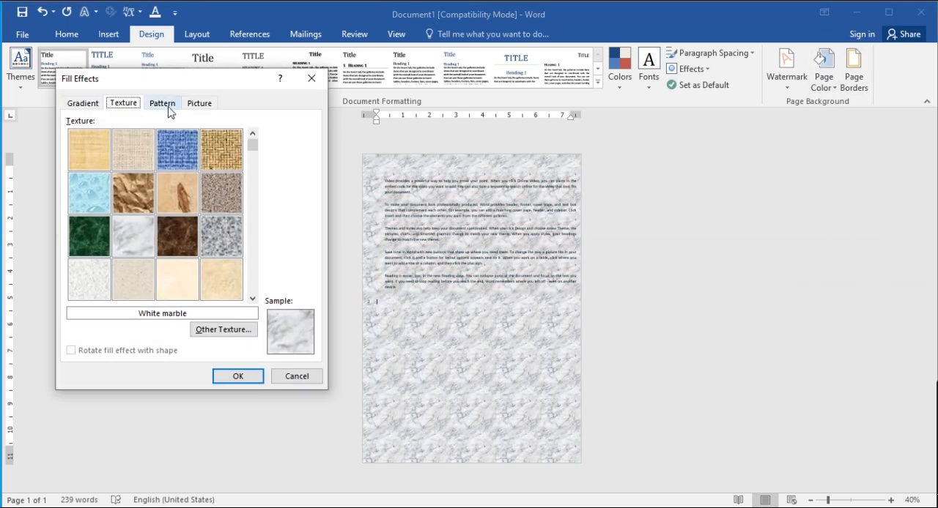
click(162, 103)
click(125, 208)
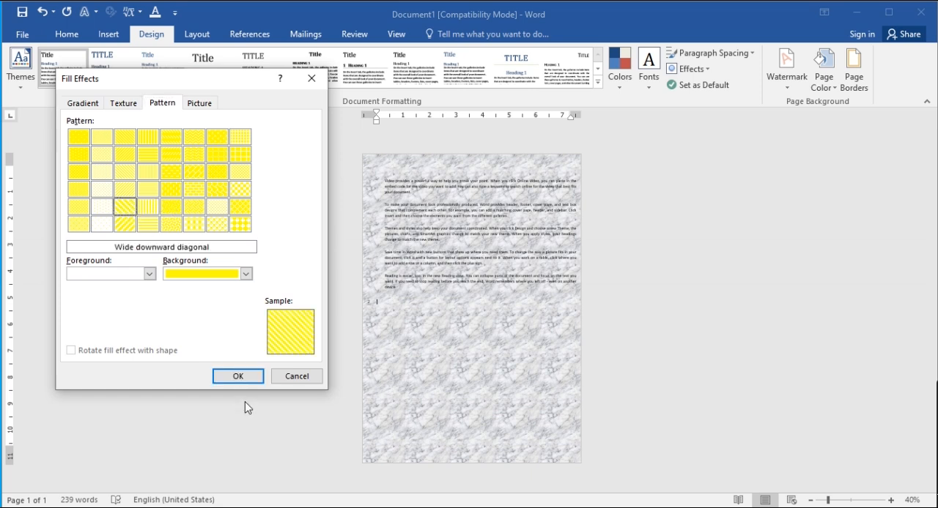
click(239, 376)
Change the page background fill to the picture "a" from the Pictures folder
click(823, 73)
click(865, 274)
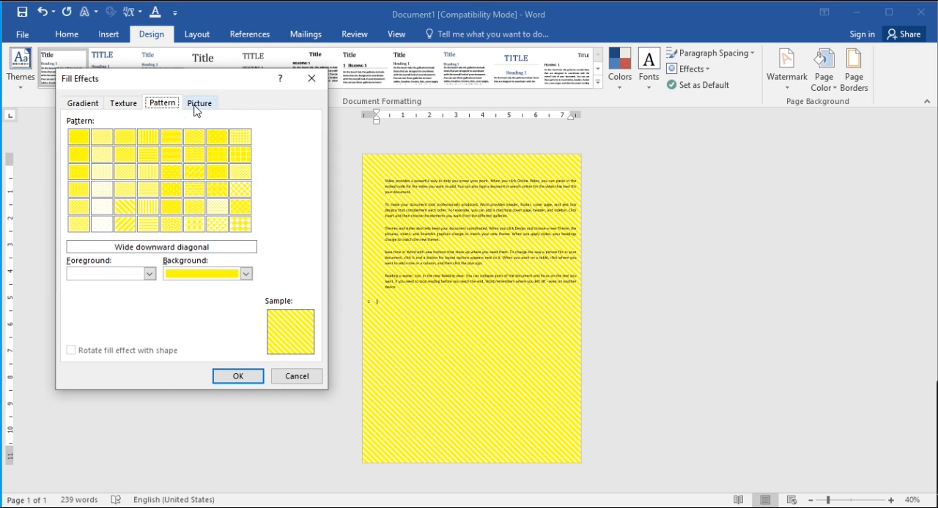
click(196, 110)
click(222, 270)
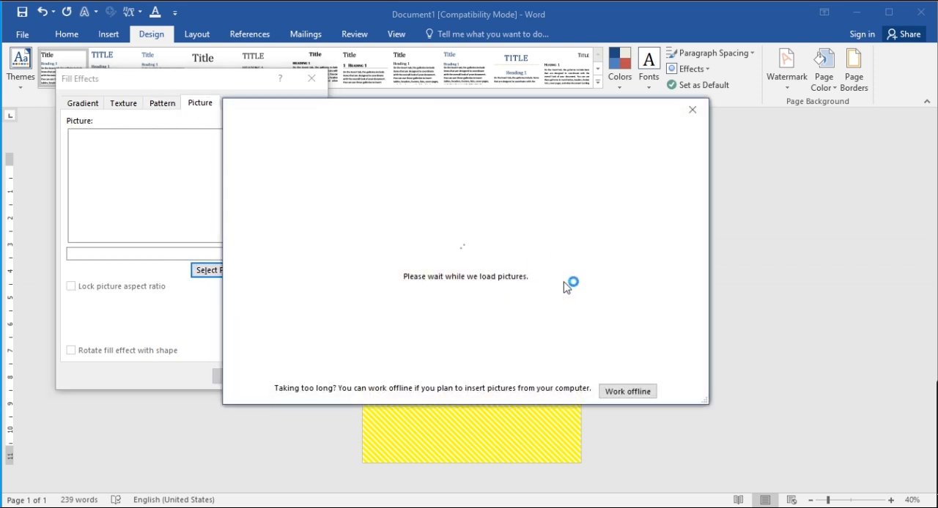
click(511, 192)
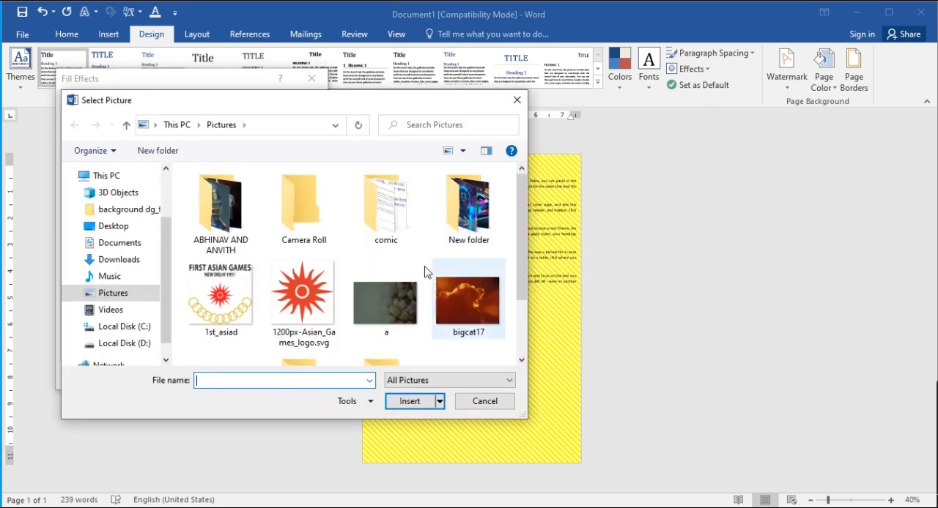
double_click(399, 305)
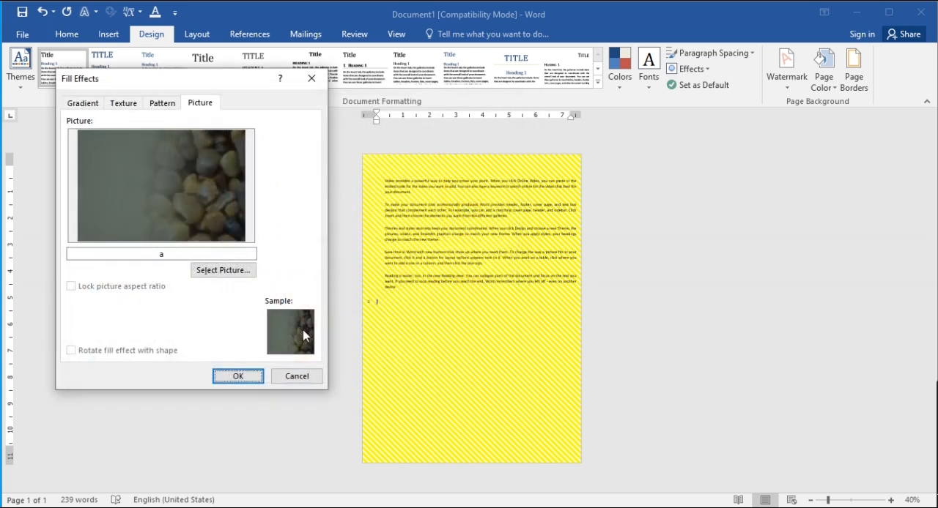
click(253, 381)
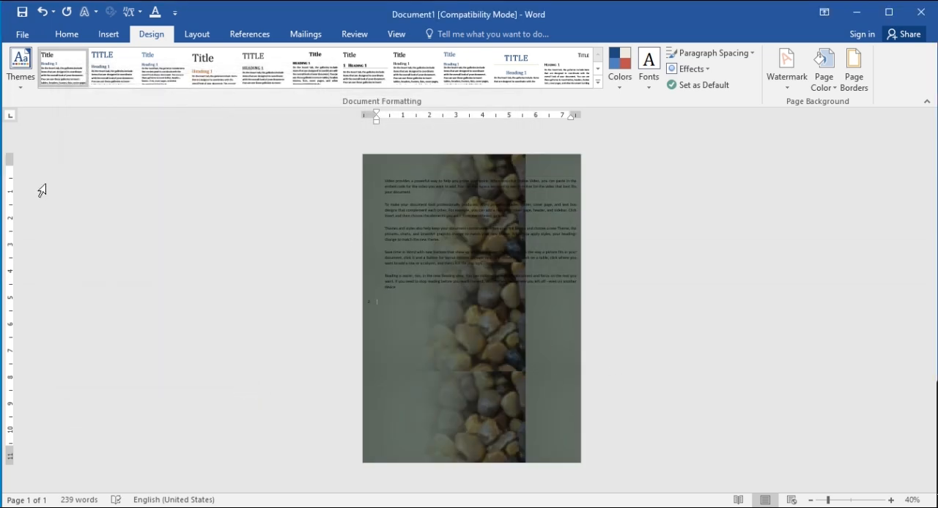
Remove the page background fill by setting the page colour to No Color
click(831, 76)
click(843, 236)
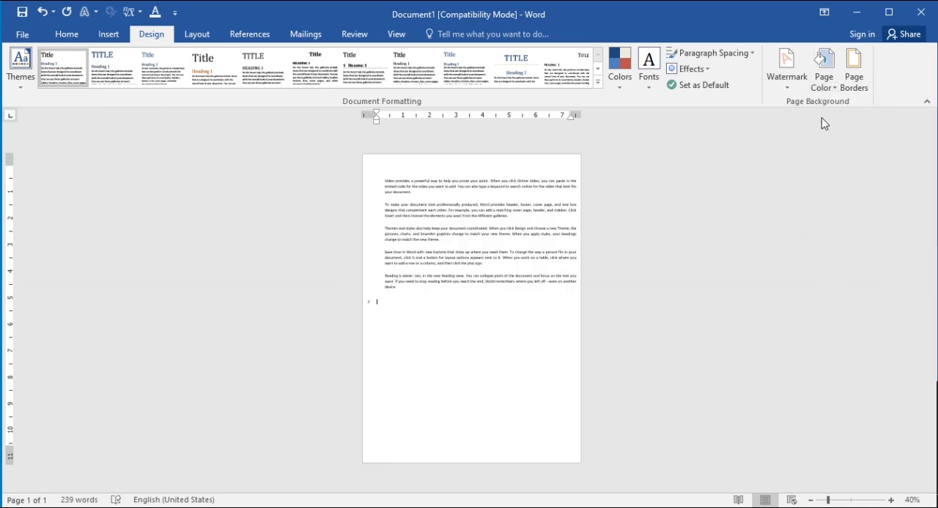
Apply a Box page border with a solid ½ pt line to the whole document
click(859, 74)
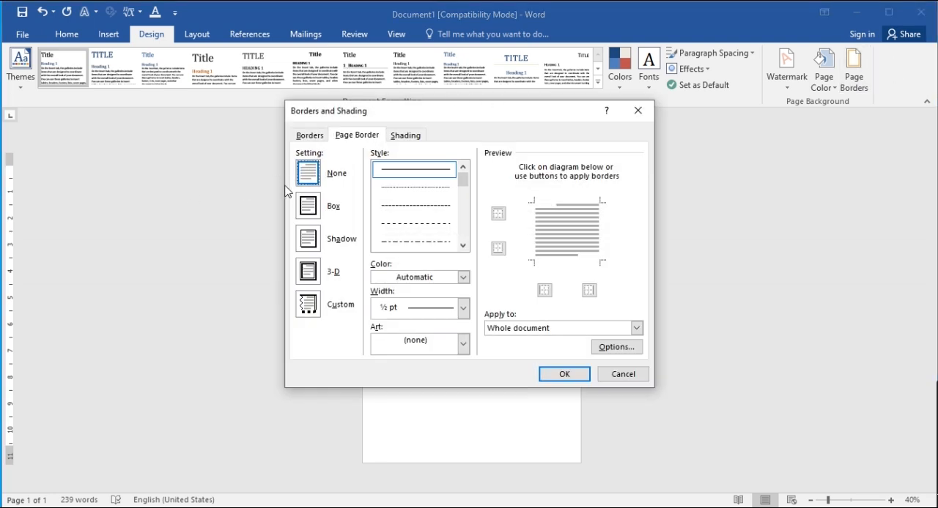
click(307, 213)
click(305, 239)
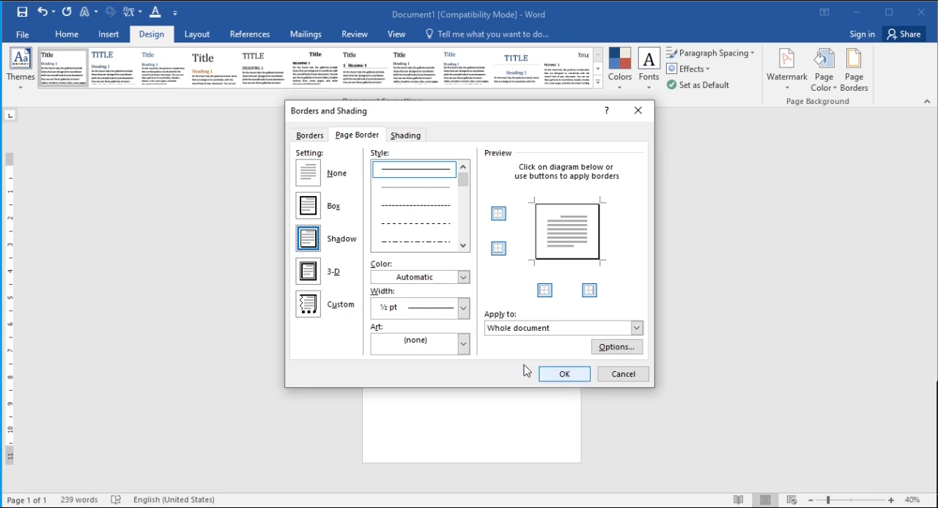
click(311, 207)
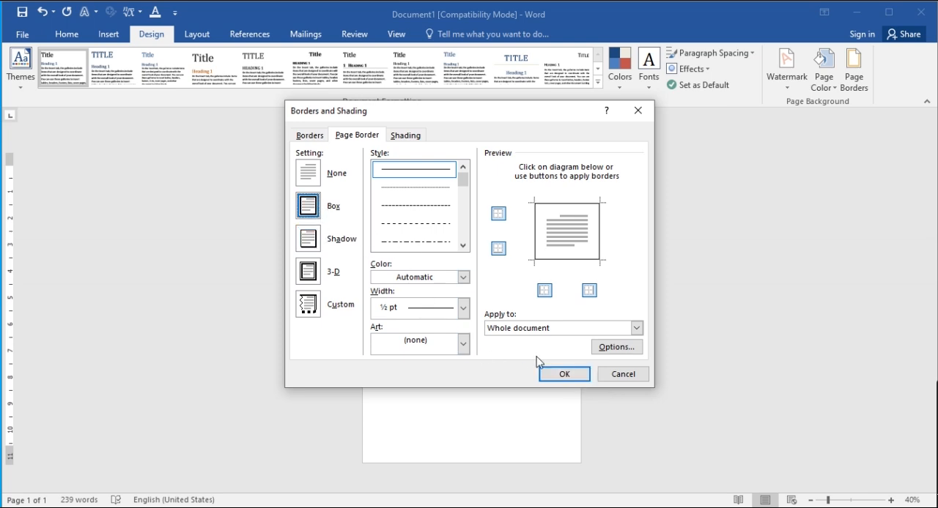
click(553, 375)
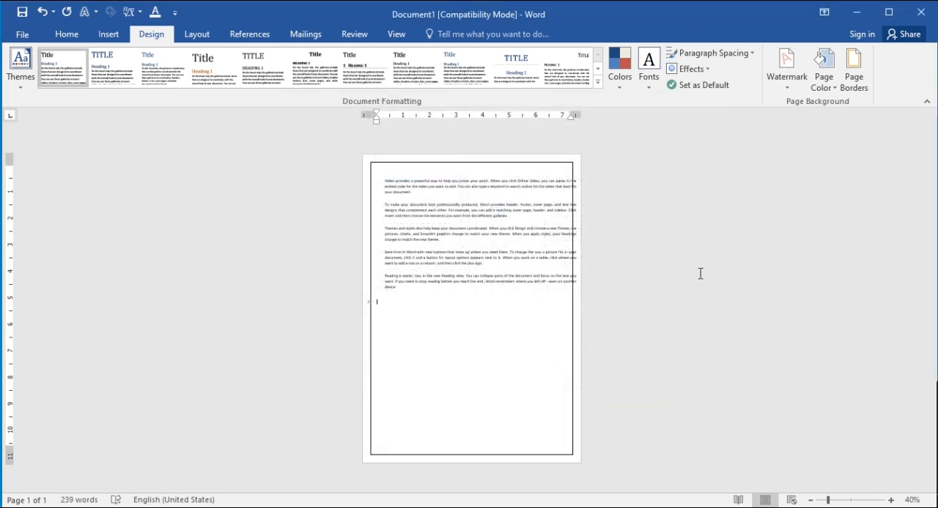
Replace the line page border with the yellow-and-orange flower art border, 18 pt wide
click(825, 85)
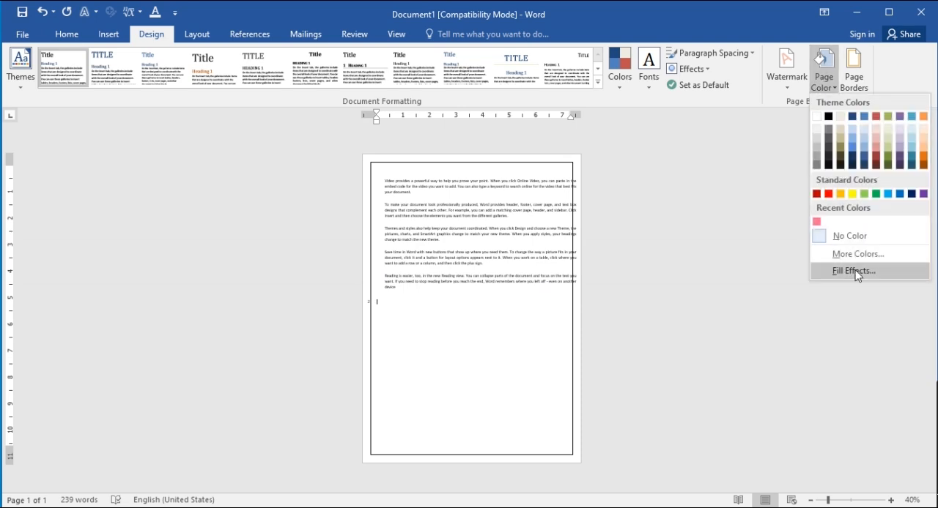
click(852, 73)
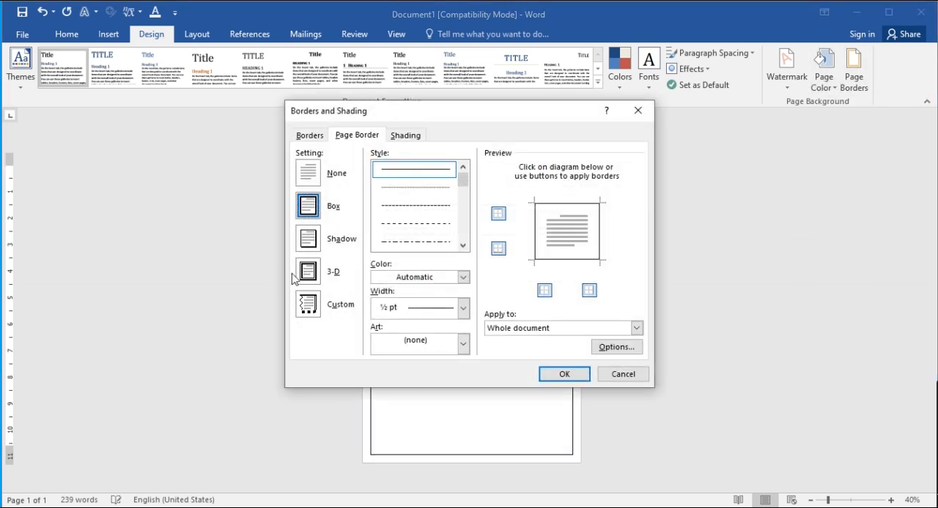
scroll(434, 434, down, 6)
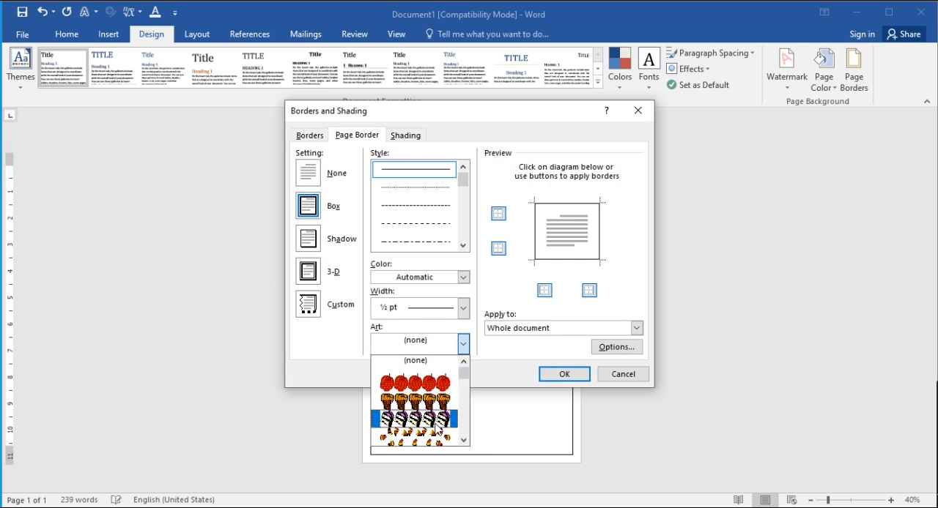
scroll(433, 434, down, 2)
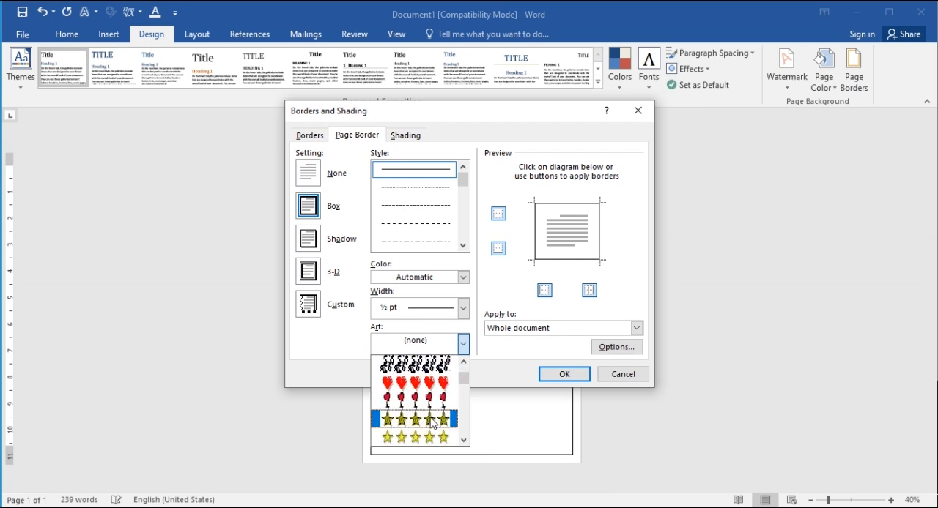
click(415, 397)
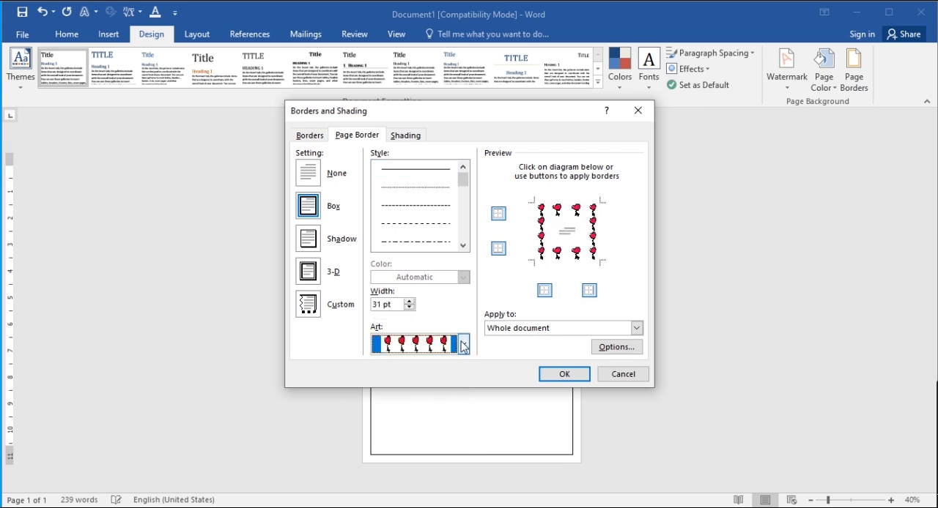
click(463, 344)
scroll(425, 410, down, 3)
click(415, 401)
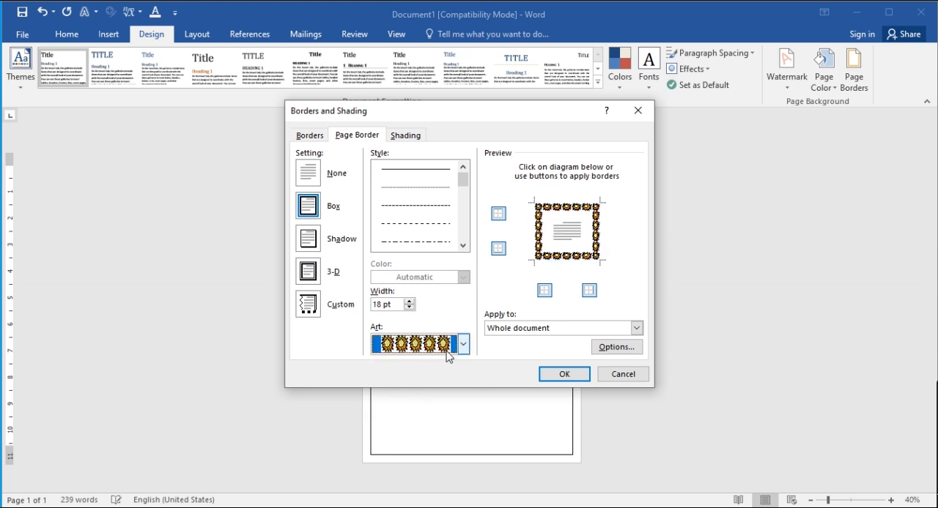
click(563, 375)
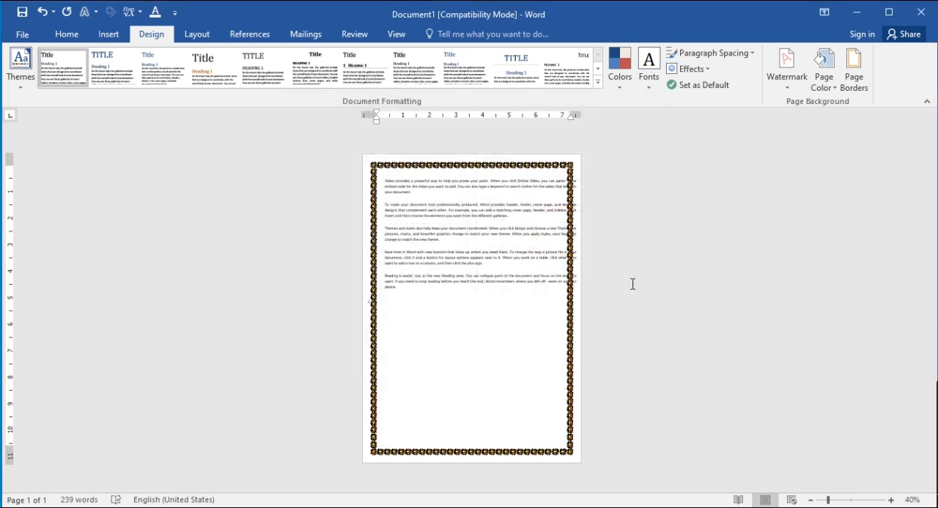
Change the page border from the flower art to the single wavy line style
click(823, 77)
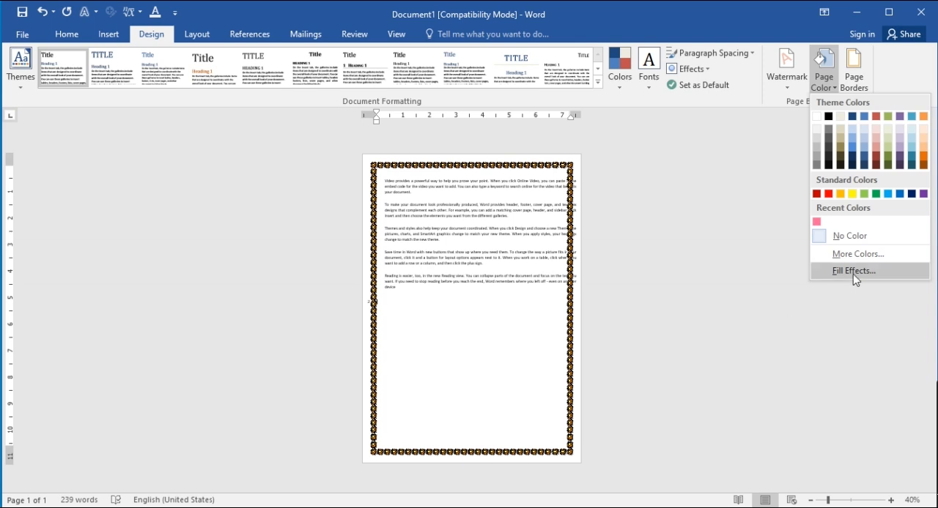
click(852, 78)
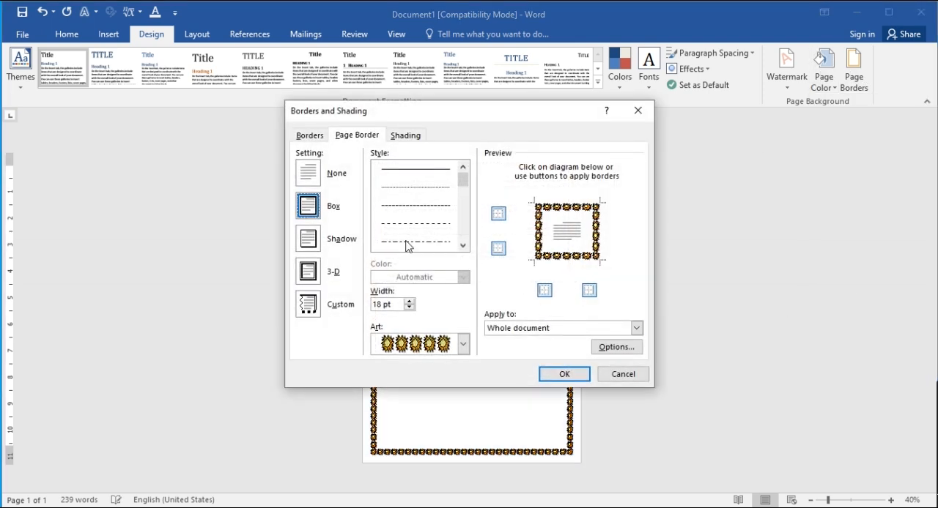
click(391, 220)
scroll(429, 249, down, 3)
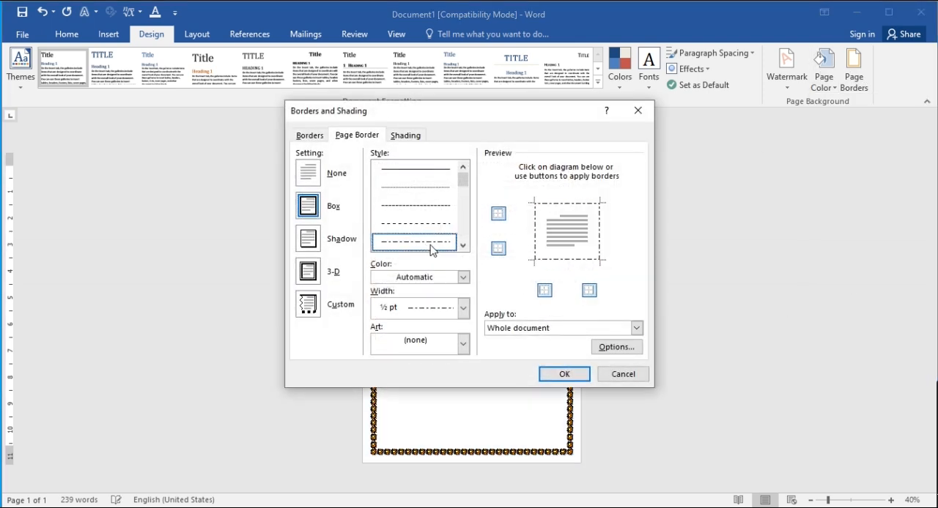
click(439, 219)
scroll(436, 218, down, 2)
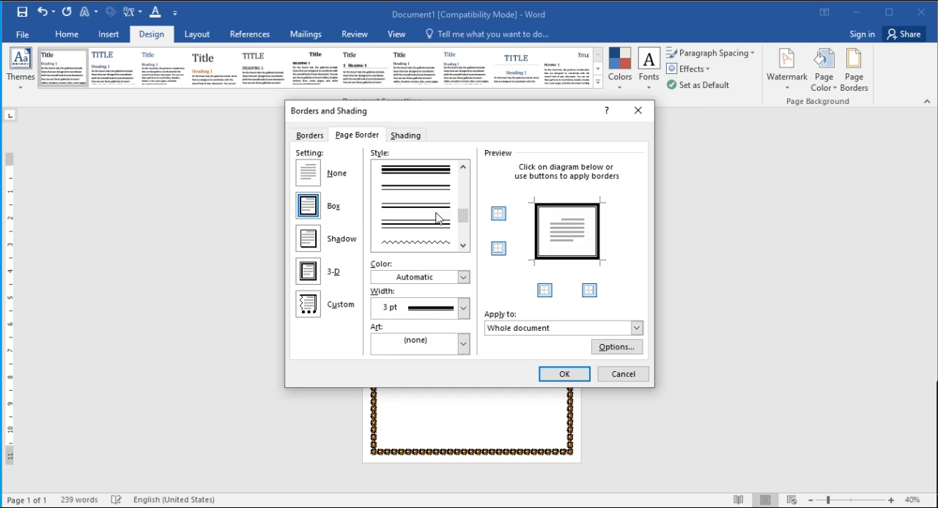
click(414, 249)
click(562, 375)
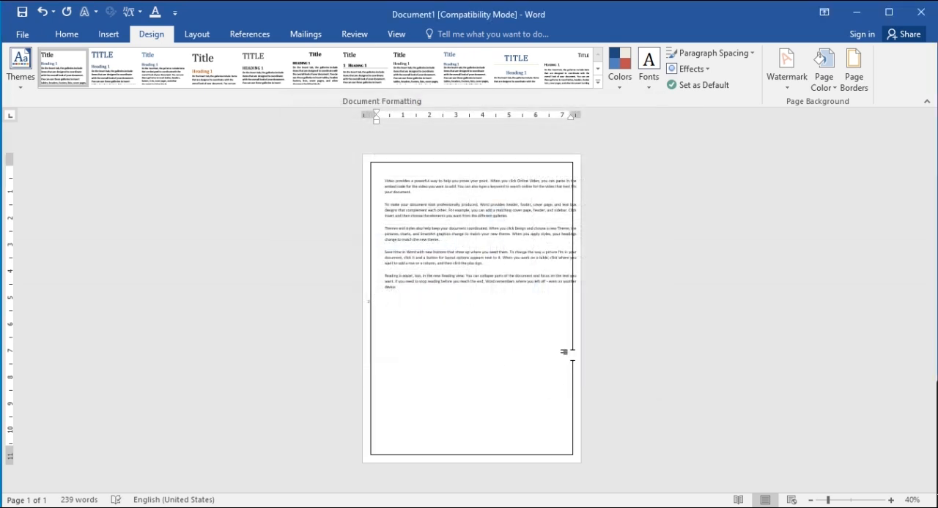
ctrl+scroll(518, 386, up, 8)
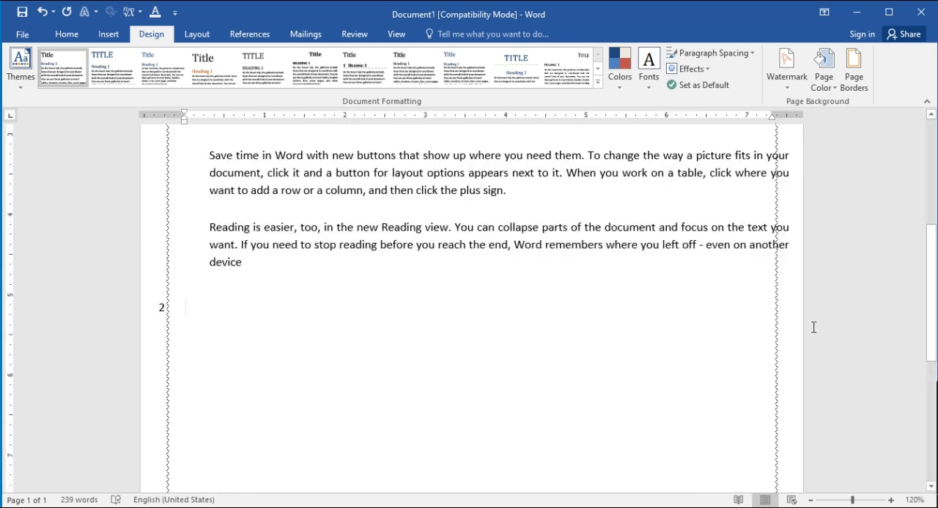
scroll(813, 328, up, 5)
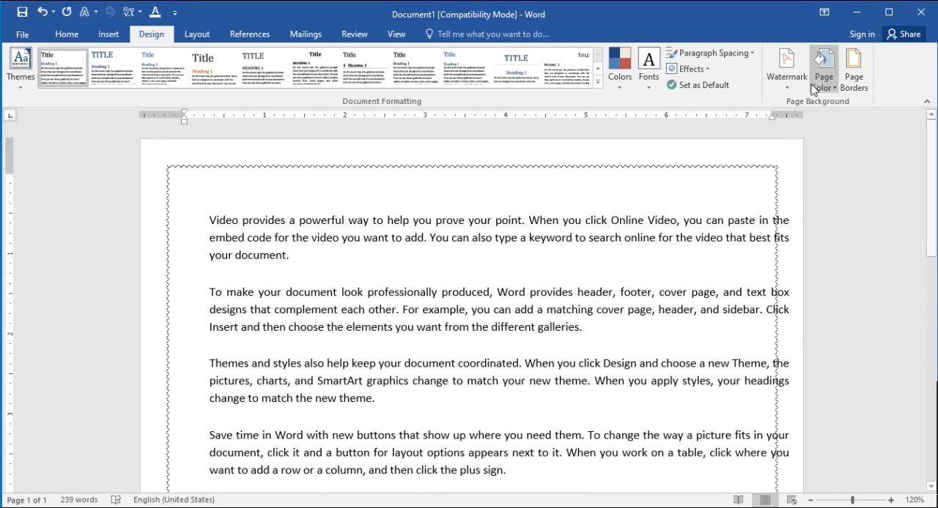
Replace the wavy page border with the black art border of white leafy vines, 24 pt wide
click(863, 85)
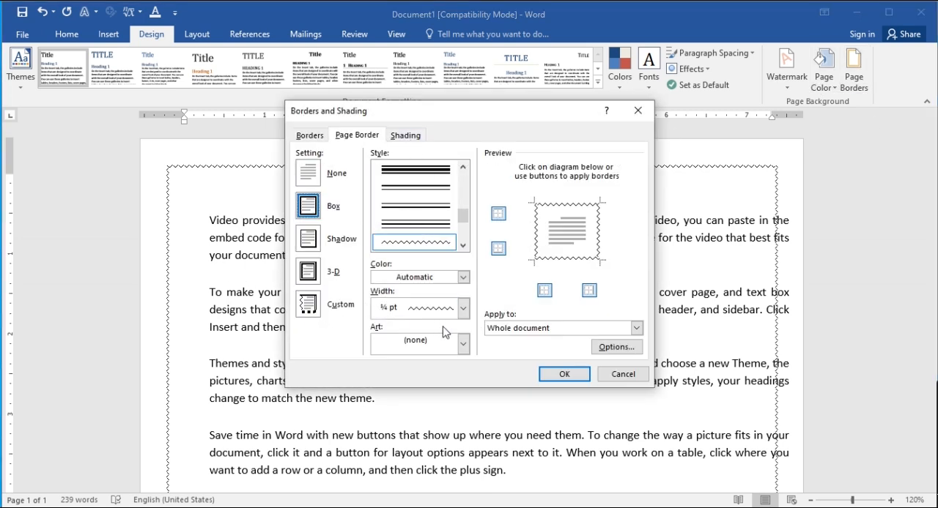
click(458, 346)
scroll(420, 402, down, 8)
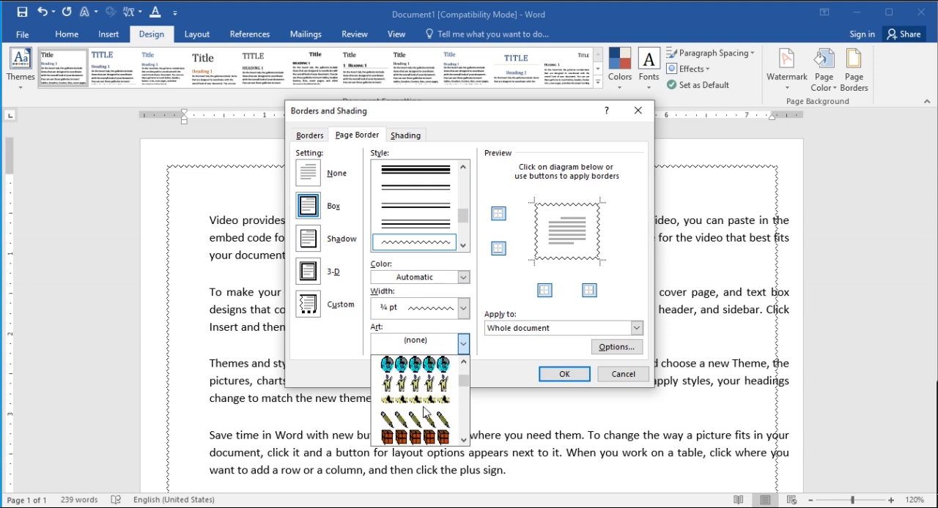
scroll(420, 408, down, 5)
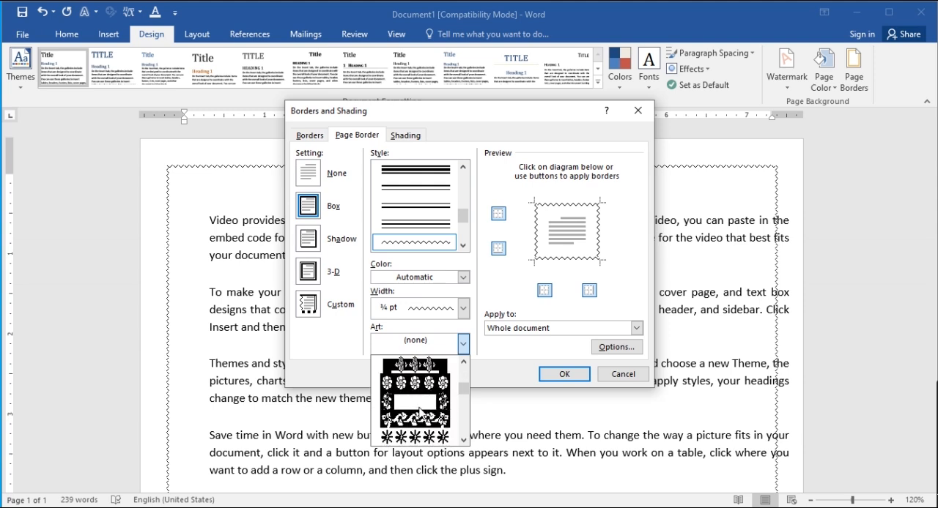
click(425, 422)
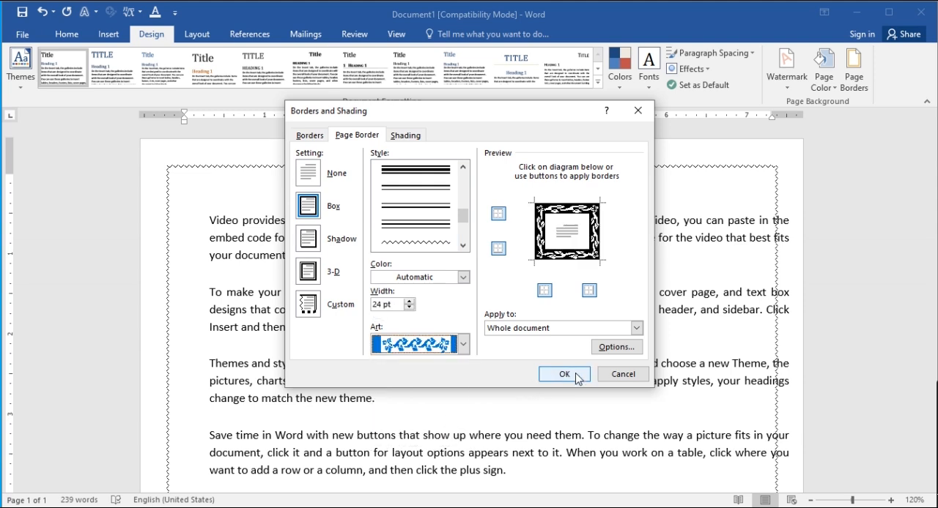
click(564, 374)
scroll(656, 466, up, 3)
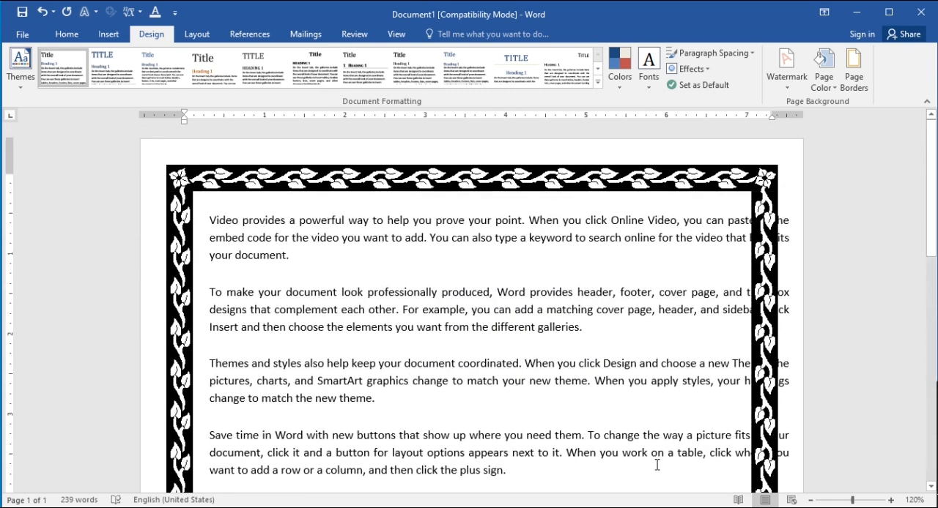
Reduce the width of the leafy vine page border
click(850, 91)
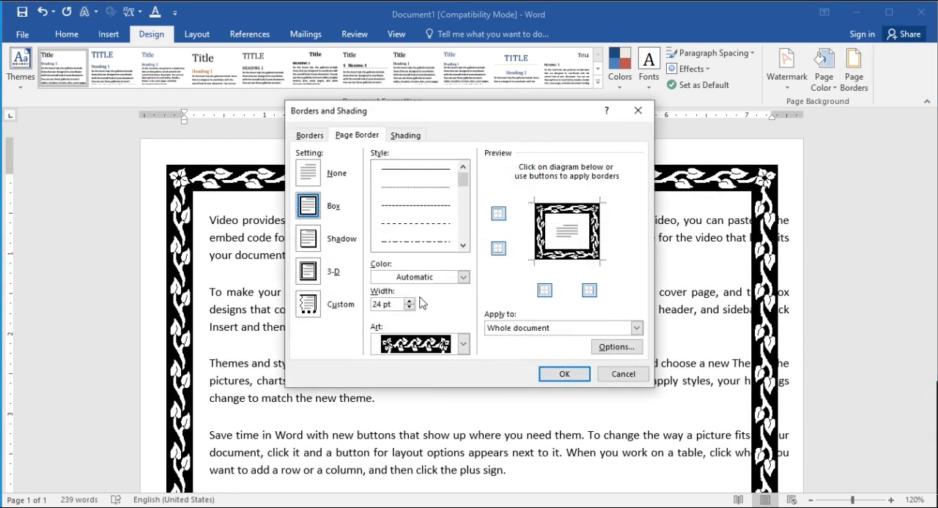
click(409, 308)
click(409, 307)
click(409, 307)
click(409, 308)
click(410, 308)
click(409, 308)
click(563, 374)
scroll(244, 211, down, 3)
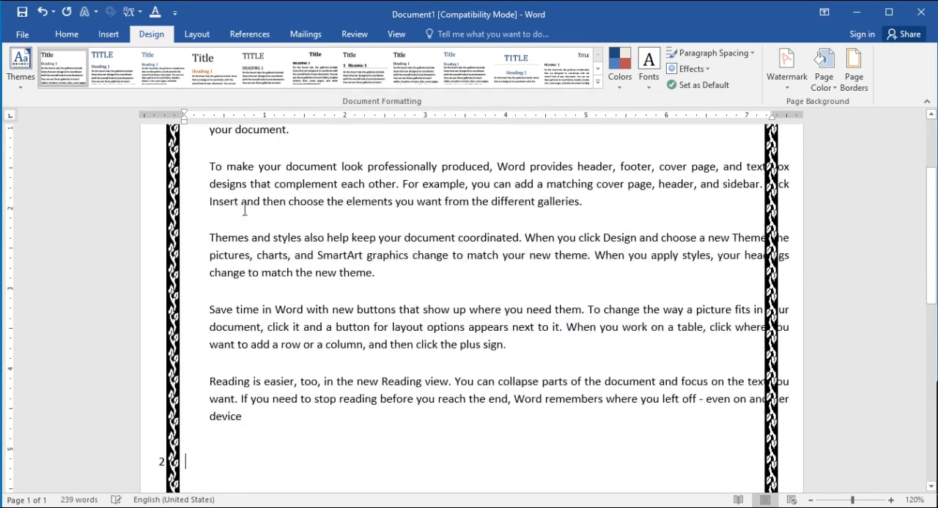
scroll(208, 334, up, 3)
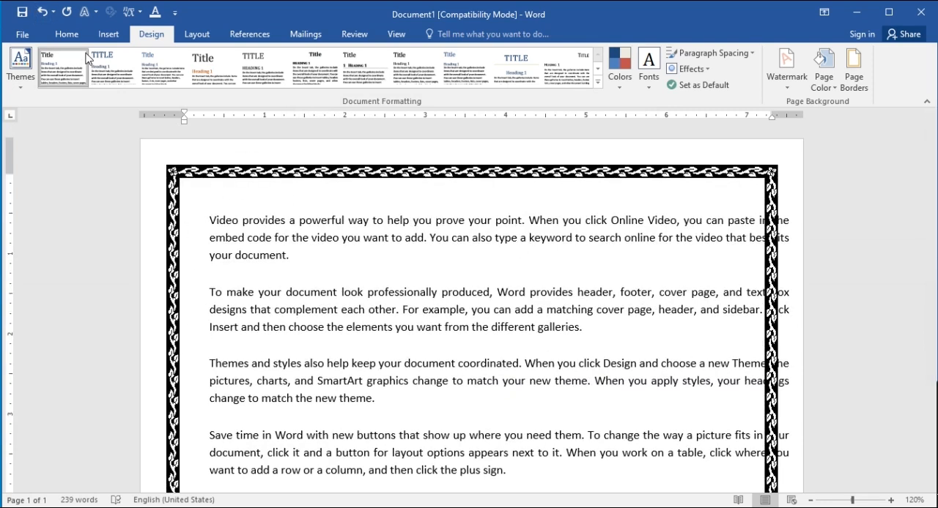
click(66, 33)
click(110, 35)
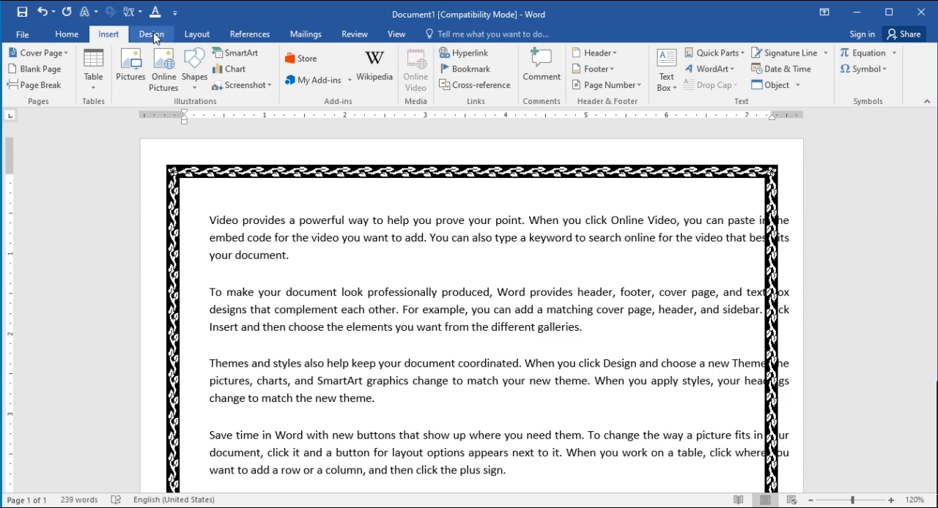
click(151, 33)
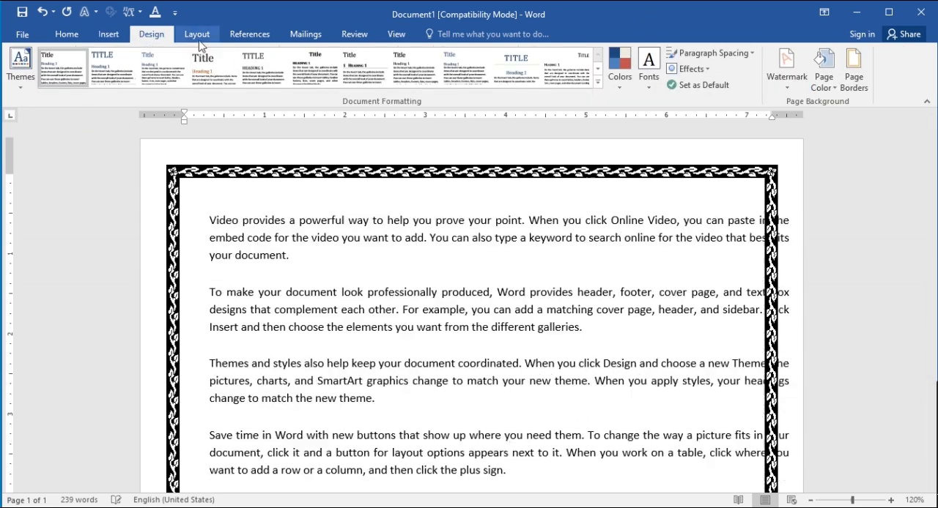
click(197, 35)
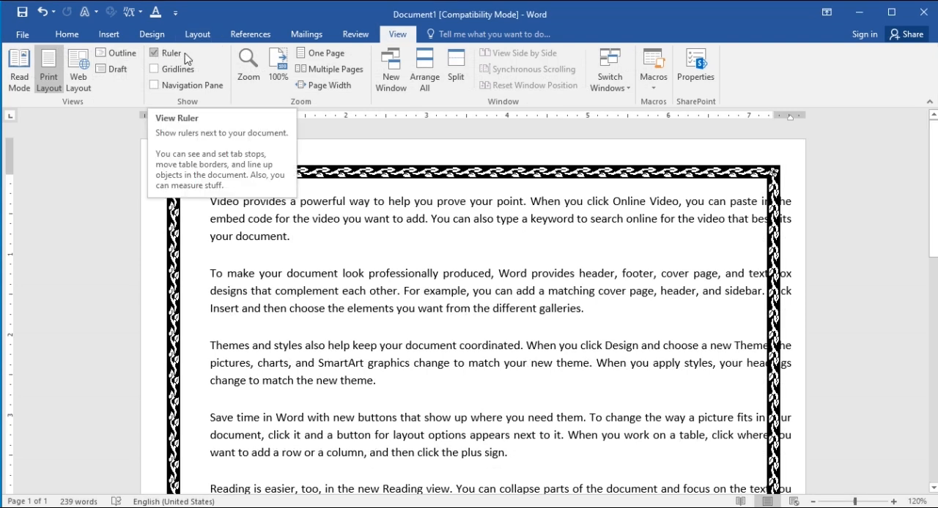
Toggle the ruler off and back on, and show the gridlines across the page
click(154, 53)
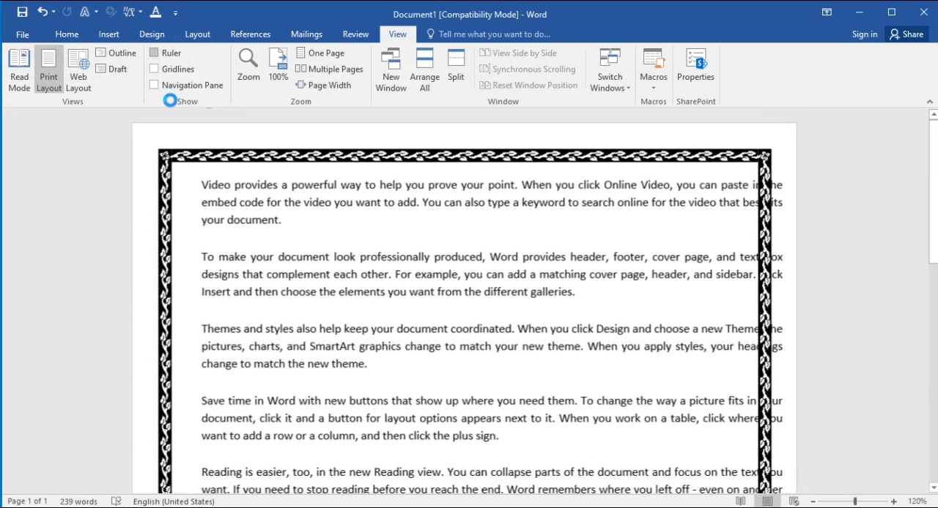
click(161, 57)
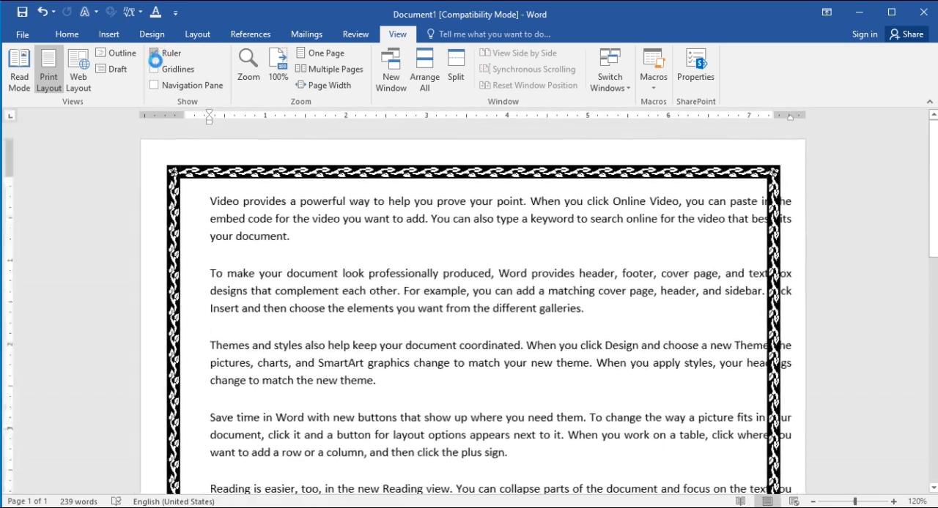
click(170, 73)
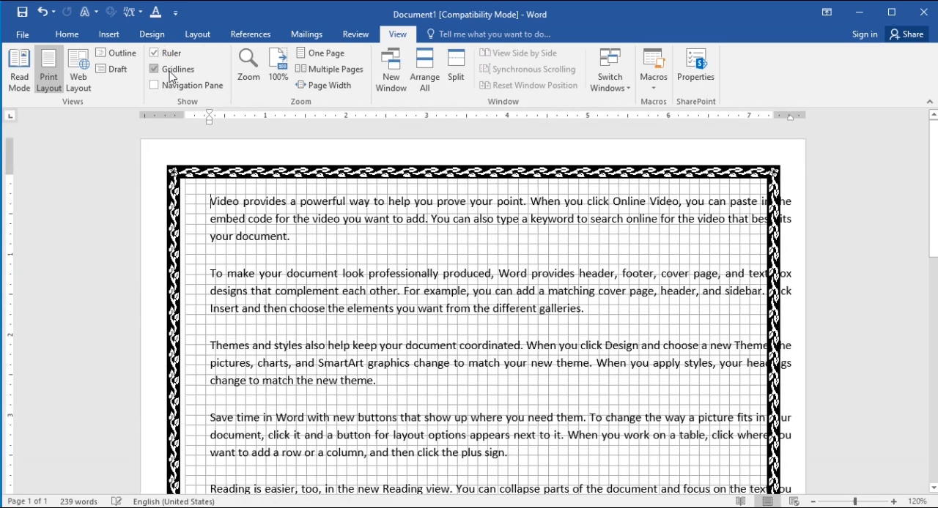
scroll(367, 251, down, 10)
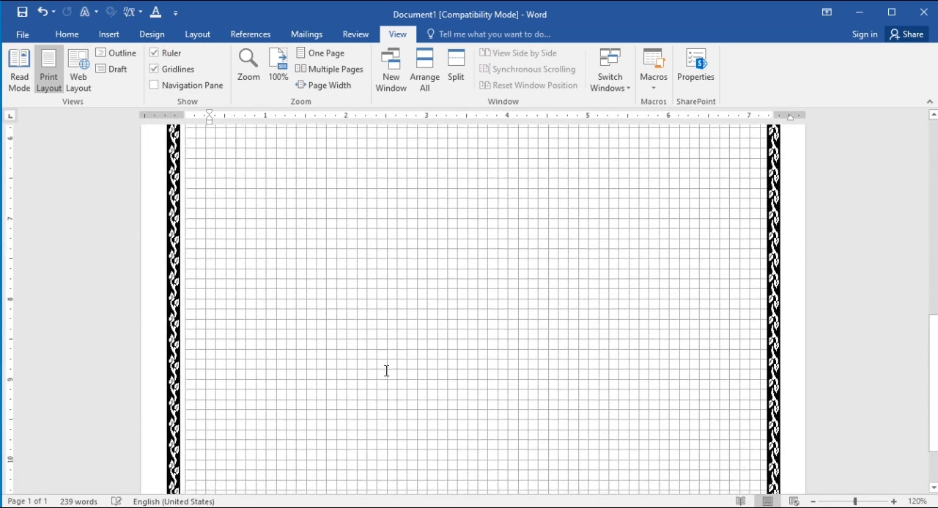
scroll(386, 370, down, 3)
Draw a rectangle in the blank lower part of the page, place it near the left margin and shrink it to about 2 inches wide
click(109, 34)
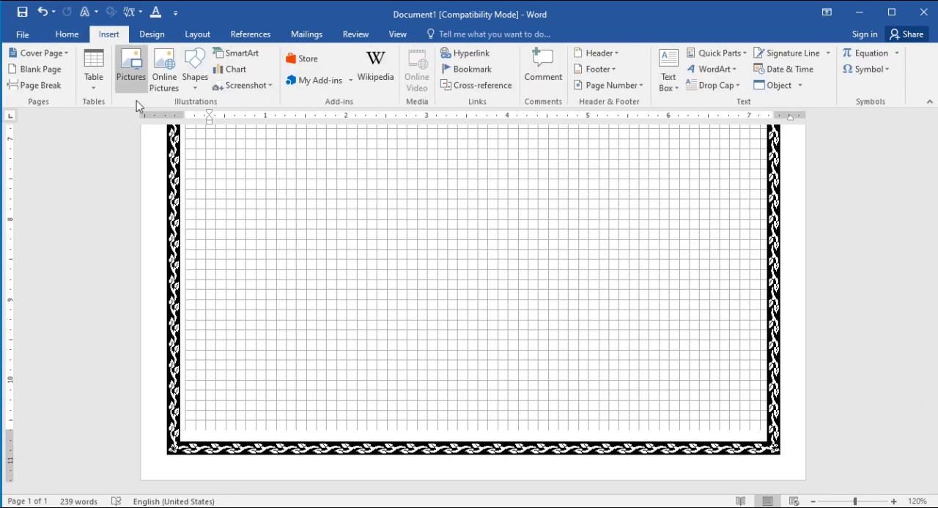
click(194, 70)
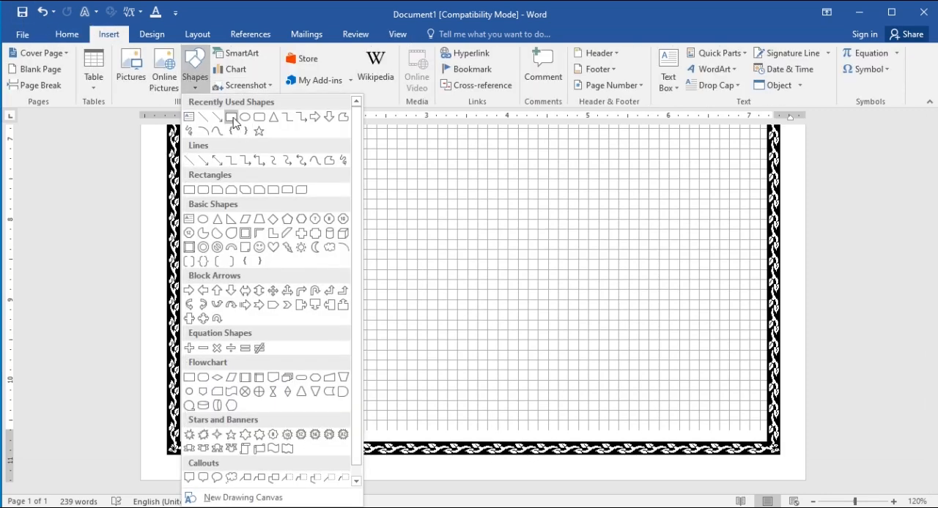
click(231, 117)
mouse_move(327, 180)
mouse_down()
mouse_move(385, 251)
mouse_move(473, 297)
mouse_move(483, 331)
mouse_move(568, 391)
mouse_up()
mouse_move(495, 284)
mouse_down()
mouse_move(396, 253)
mouse_move(397, 234)
mouse_move(386, 242)
mouse_up()
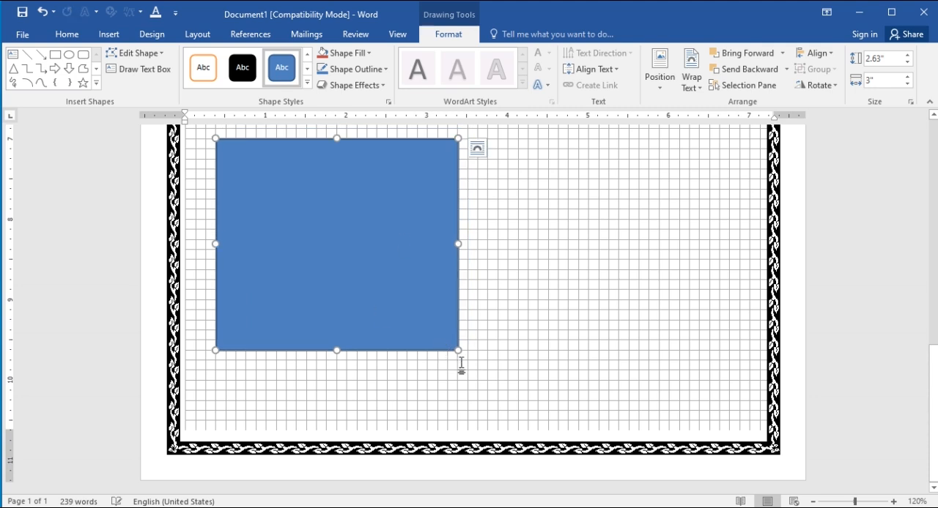
drag(459, 352, 378, 280)
Draw a circle about 2.25 inches in diameter to the right of the rectangle
click(69, 54)
drag(490, 219, 640, 400)
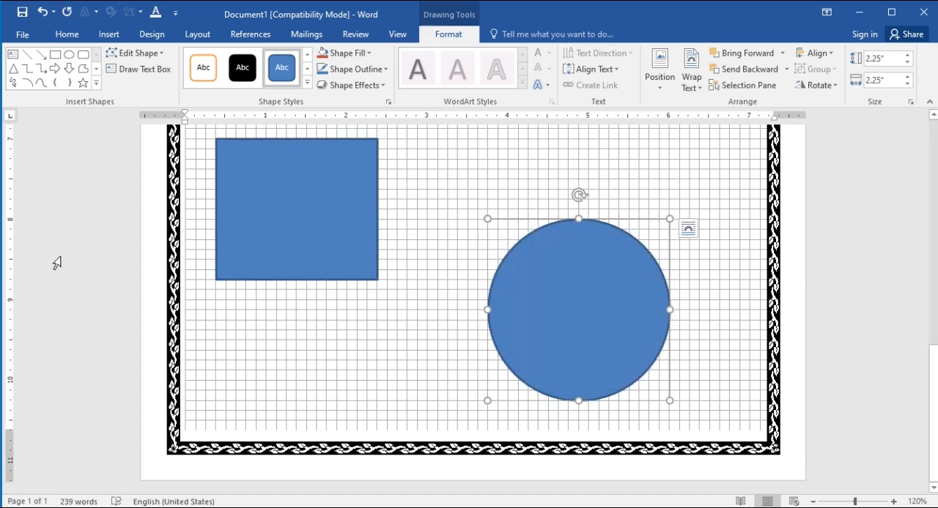
Hide the gridlines in the document
scroll(559, 318, up, 10)
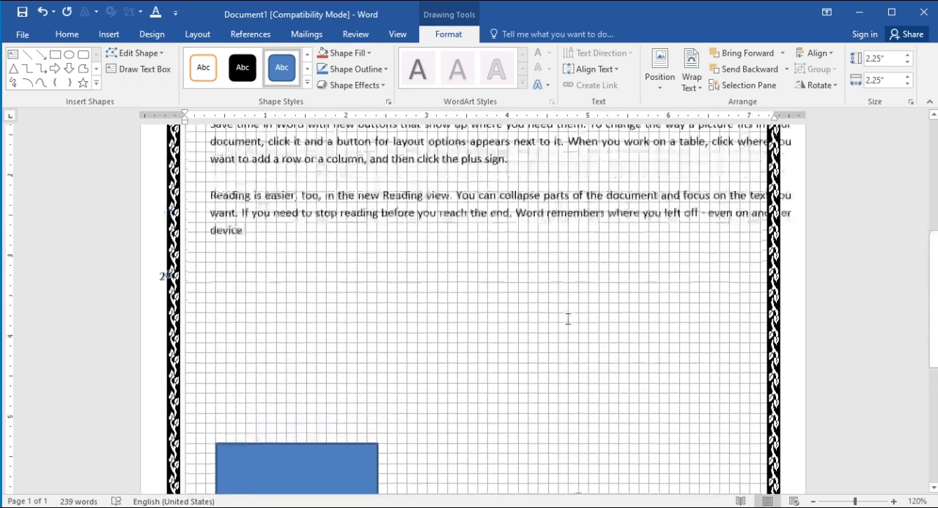
click(409, 27)
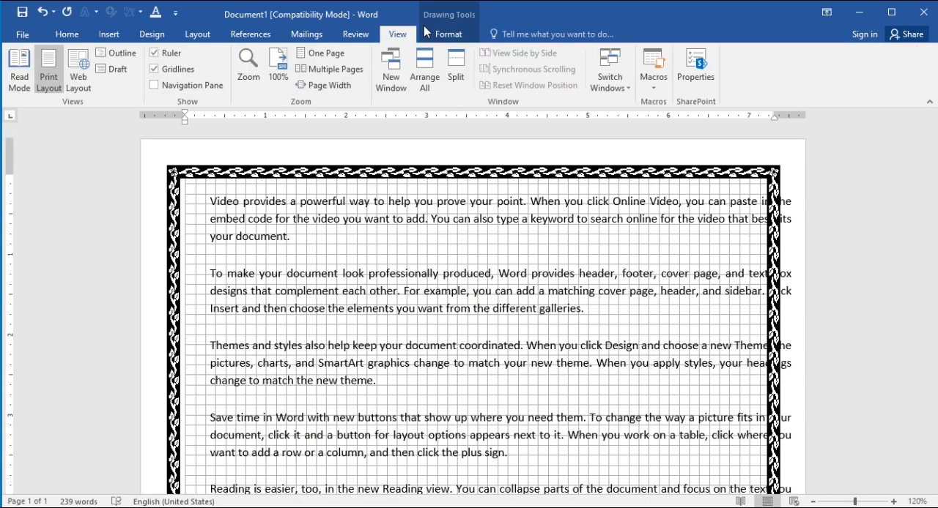
click(154, 69)
Move the circle up and closer to the rectangle, then deselect it
scroll(557, 397, down, 10)
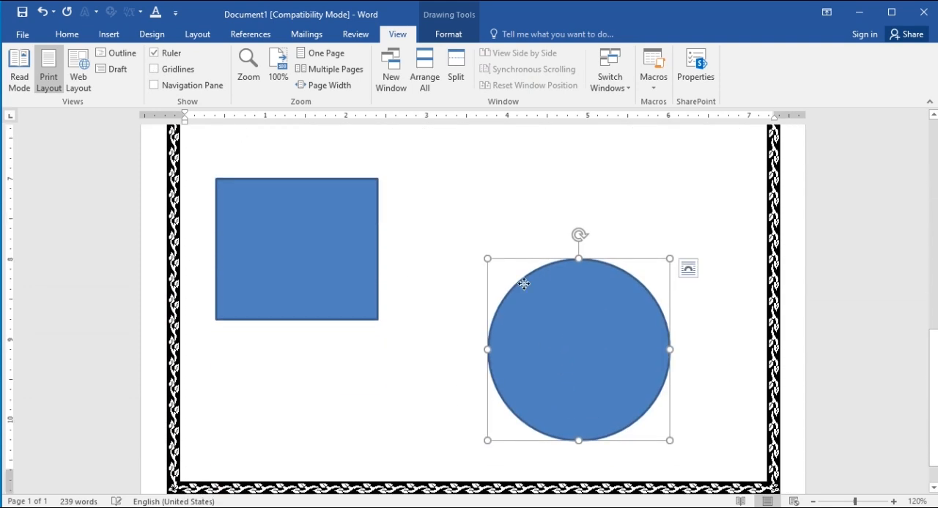
drag(524, 285, 501, 245)
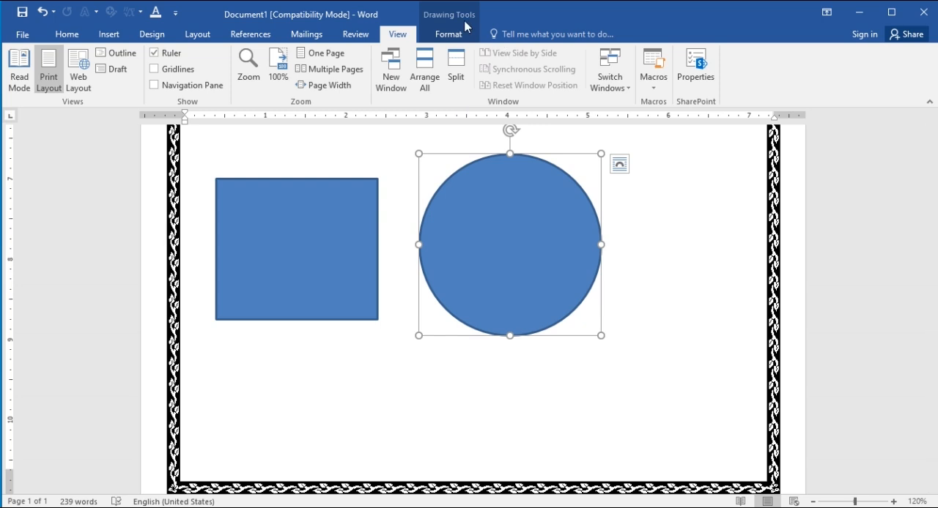
click(689, 254)
Delete the last letters of the word "device" at the end of the final paragraph, leaving only "d"
scroll(457, 305, up, 15)
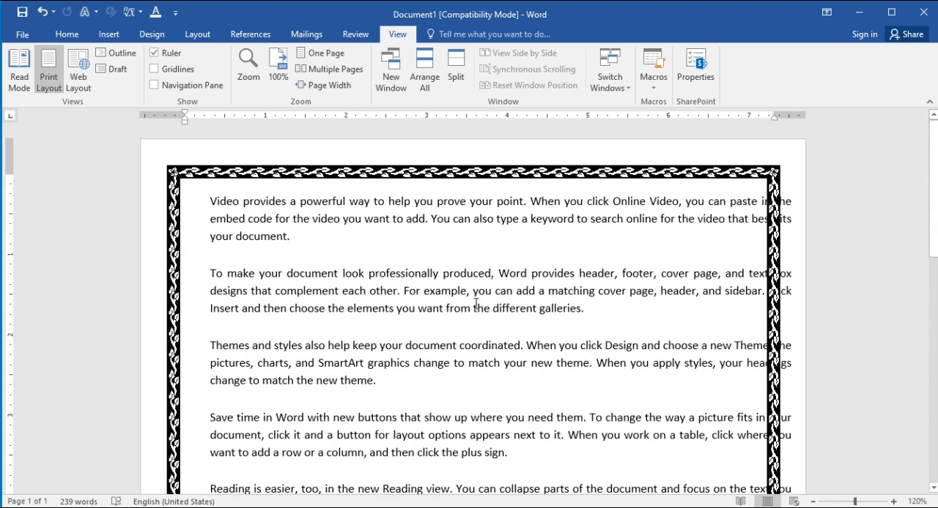
scroll(391, 408, down, 8)
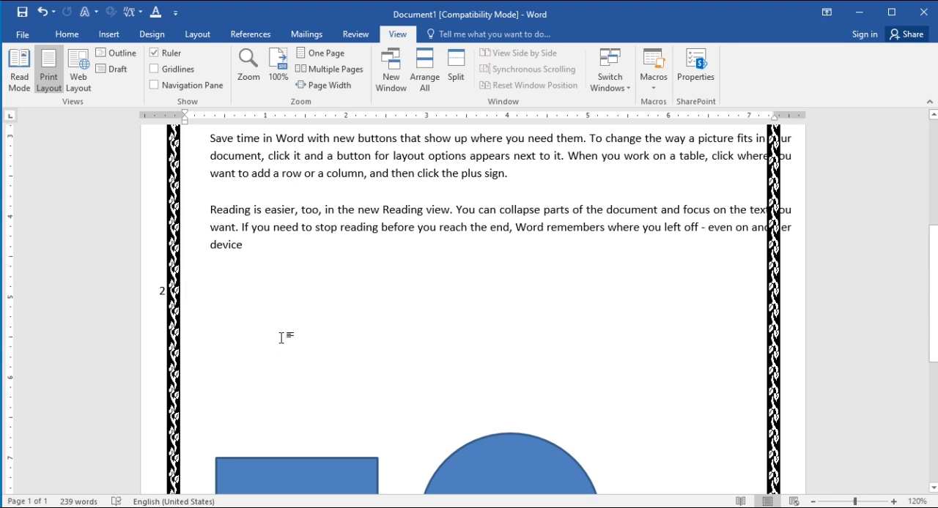
key(BackSpace)
key(BackSpace)
key(BackSpace)
key(BackSpace)
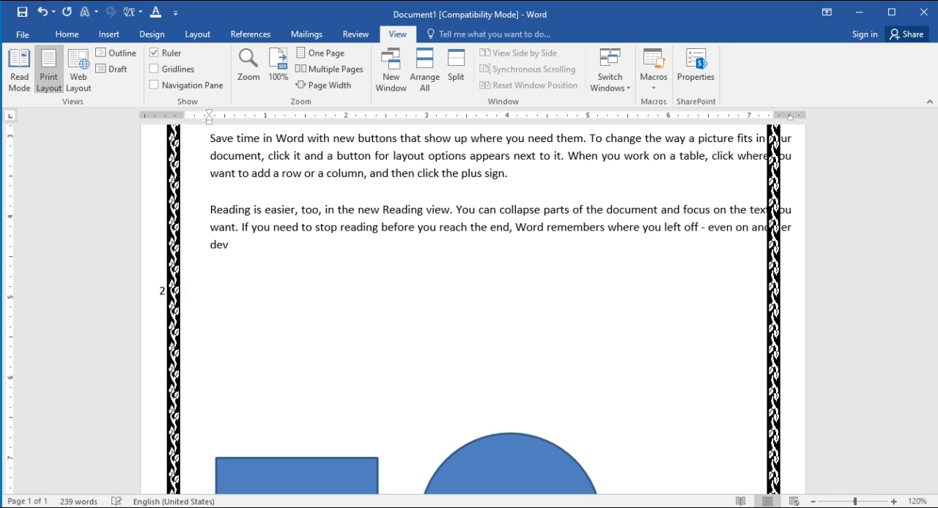
click(79, 30)
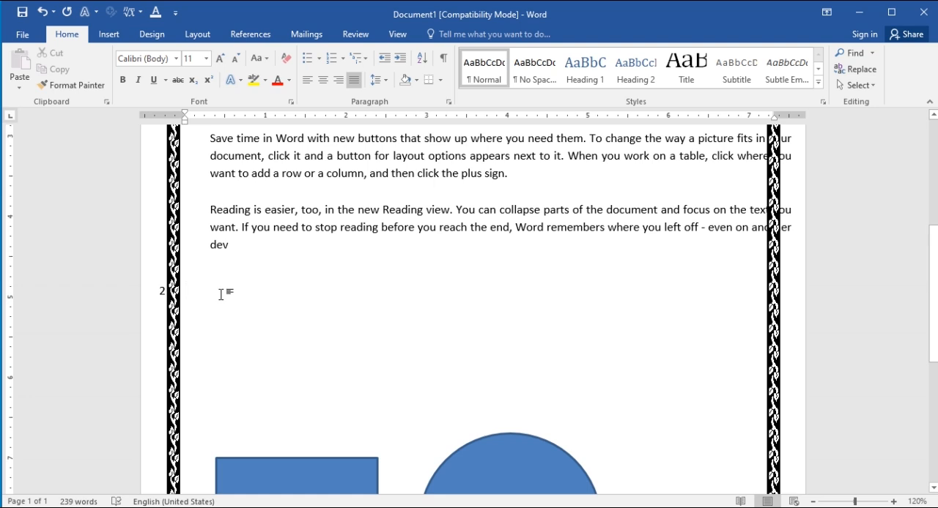
key(BackSpace)
key(BackSpace)
key(BackSpace)
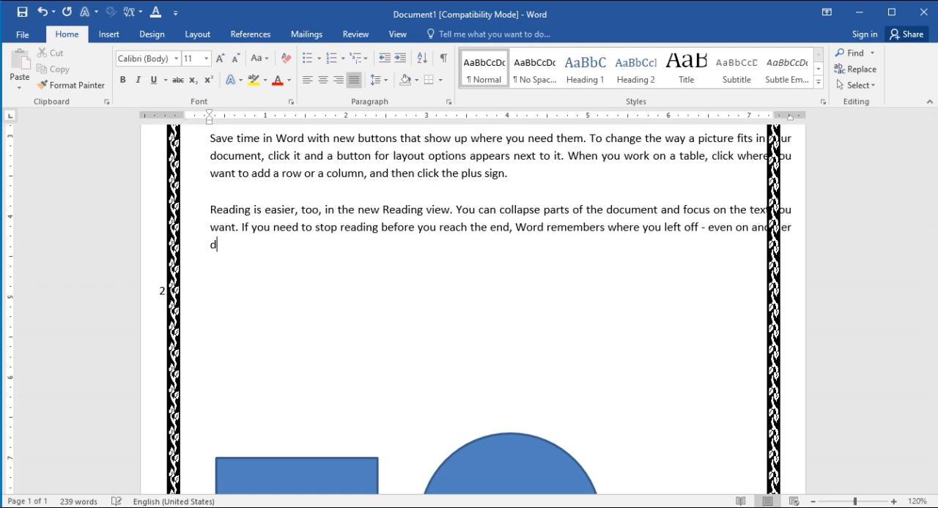